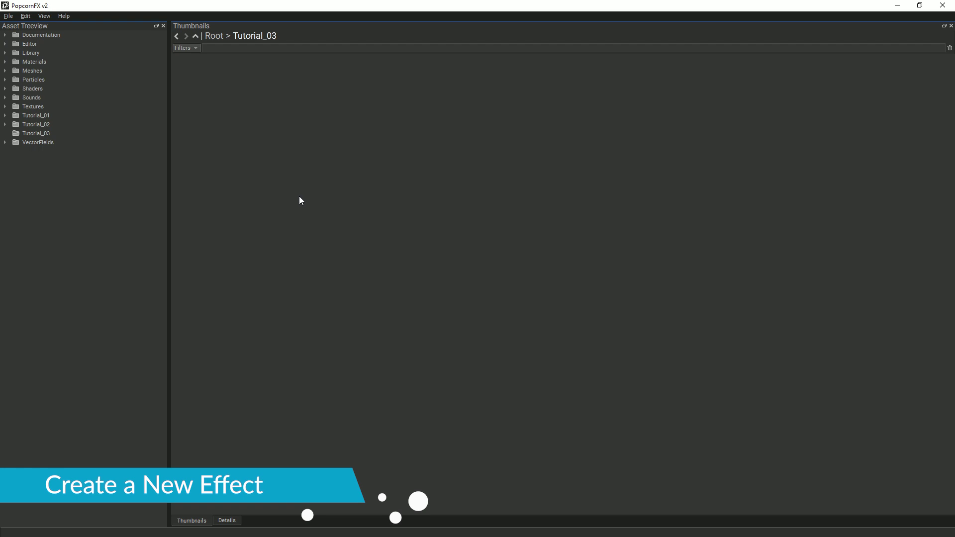
# Step: Create an FX_Simple effect named Sparks in Tutorial_03 and open it in the editor
pyautogui.rightClick(300, 197)
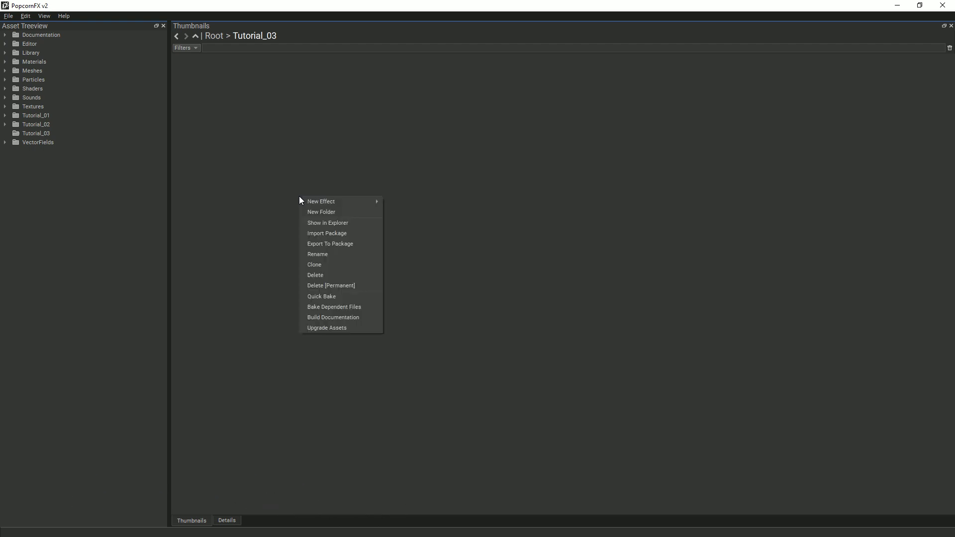
pyautogui.moveTo(321, 201)
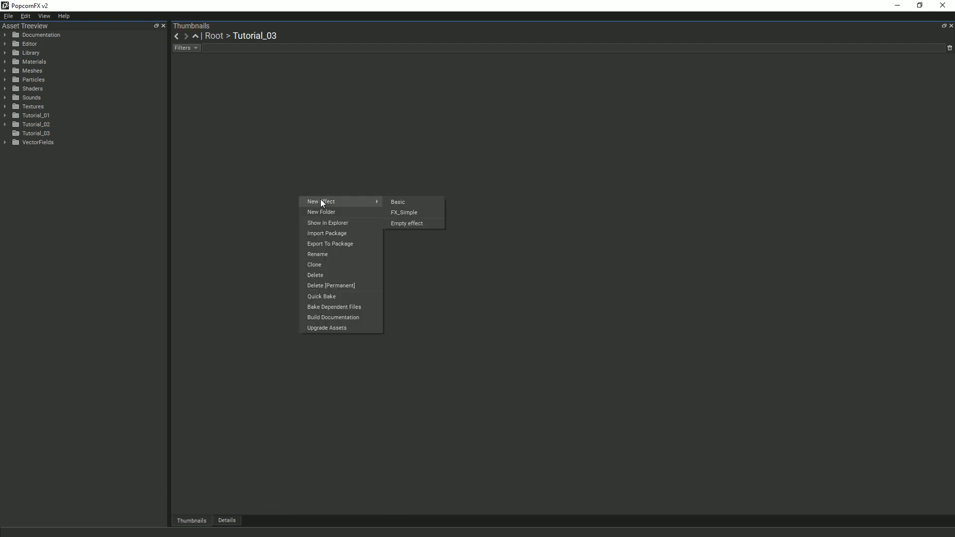
pyautogui.click(402, 212)
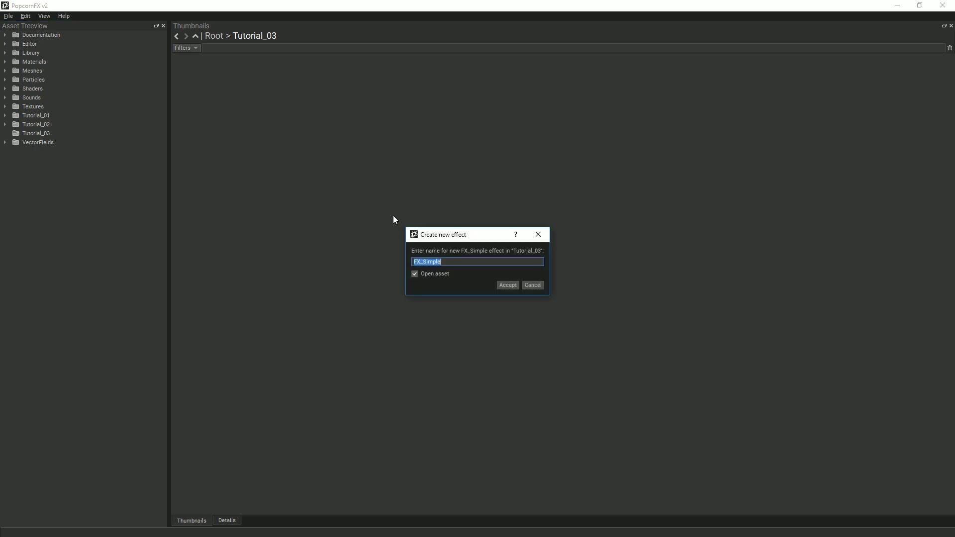
pyautogui.write('Sparks')
pyautogui.click(503, 285)
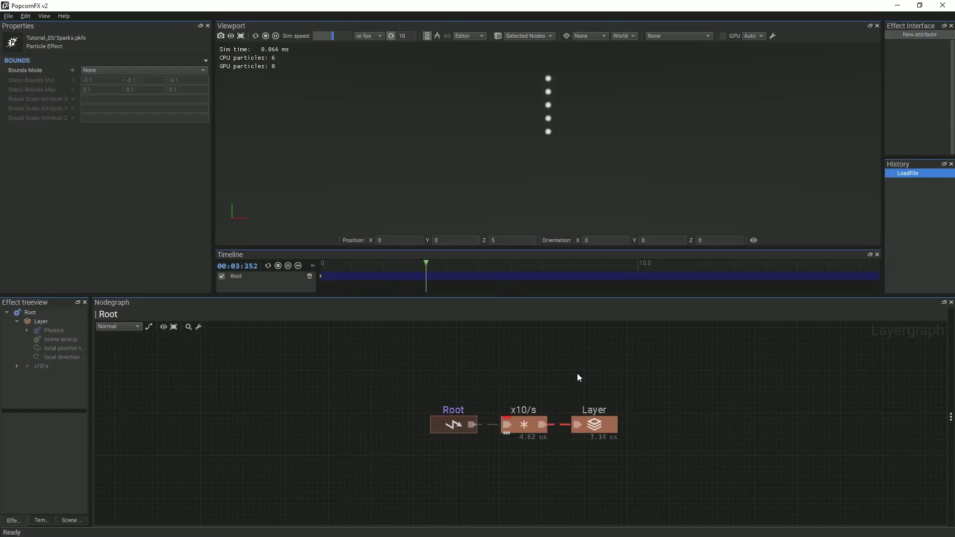
# Step: In the Layer graph, delete scene.axisUp and both to-world nodes, then place SetLife under Physics
pyautogui.doubleClick(595, 425)
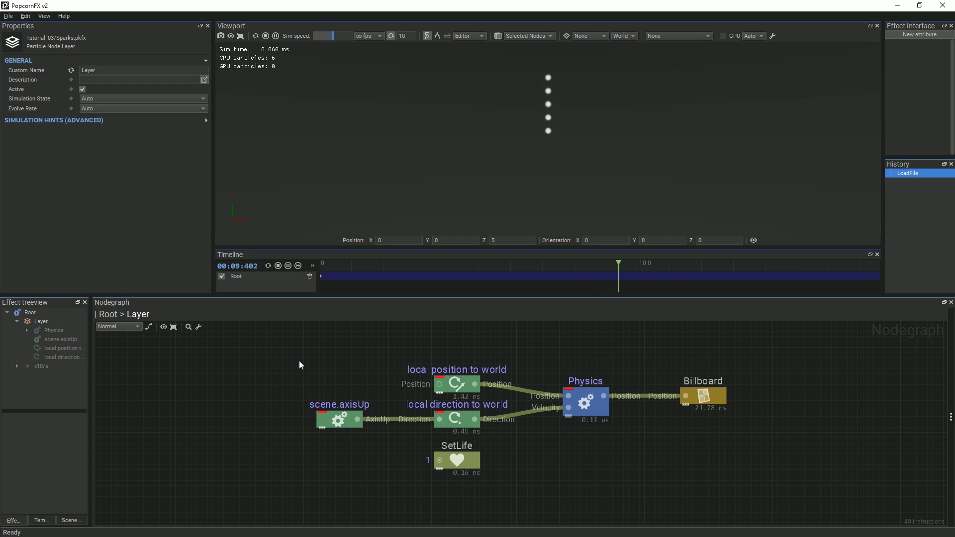
pyautogui.moveTo(300, 364); pyautogui.dragTo(493, 432)
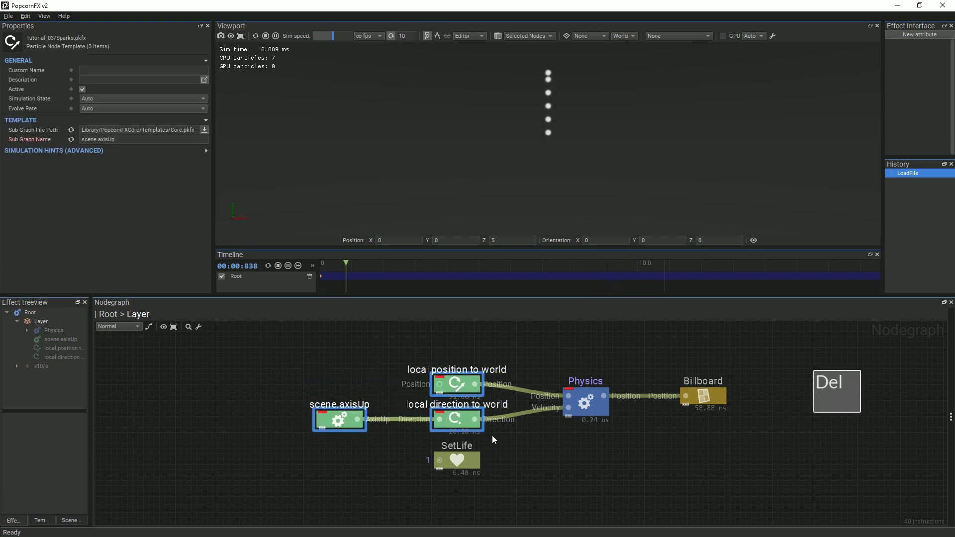
pyautogui.rightClick(461, 422)
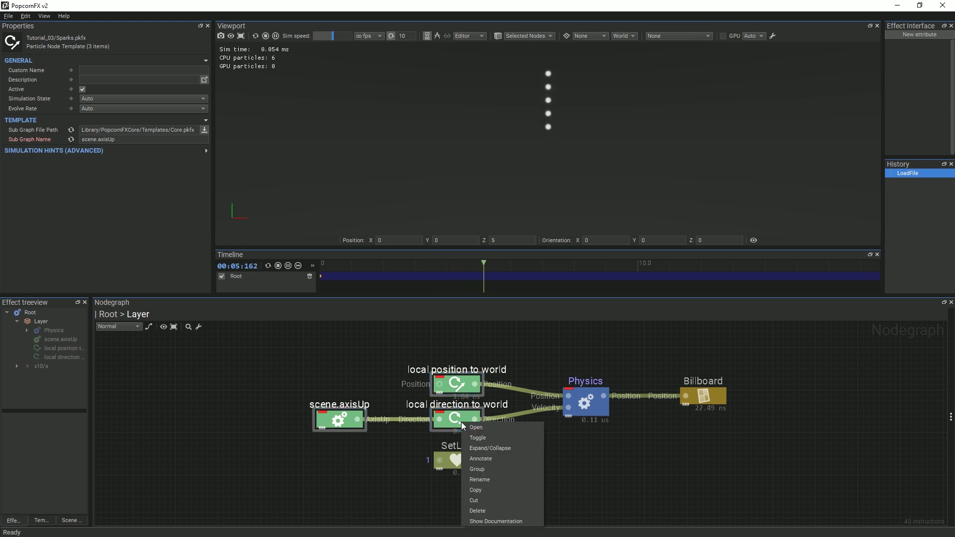
pyautogui.click(479, 510)
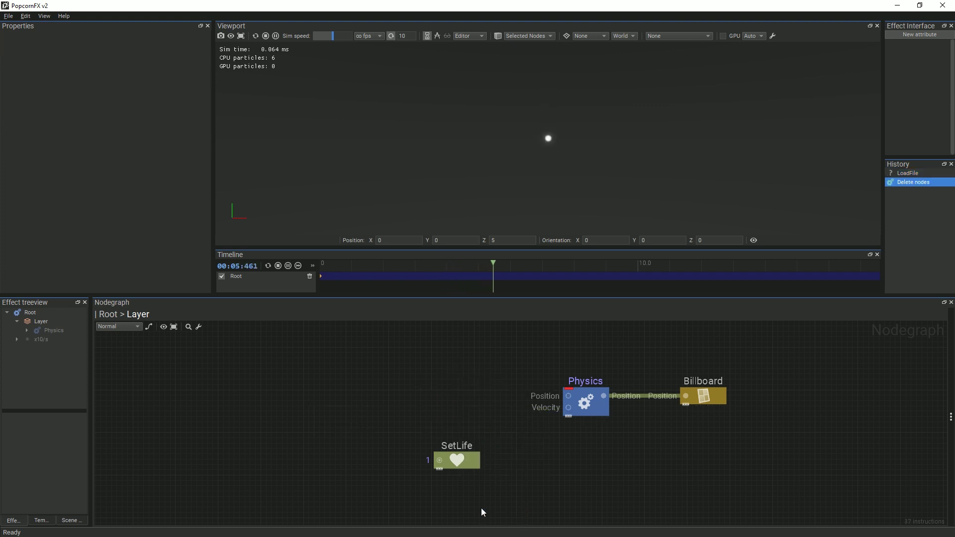
pyautogui.moveTo(463, 470); pyautogui.dragTo(589, 453)
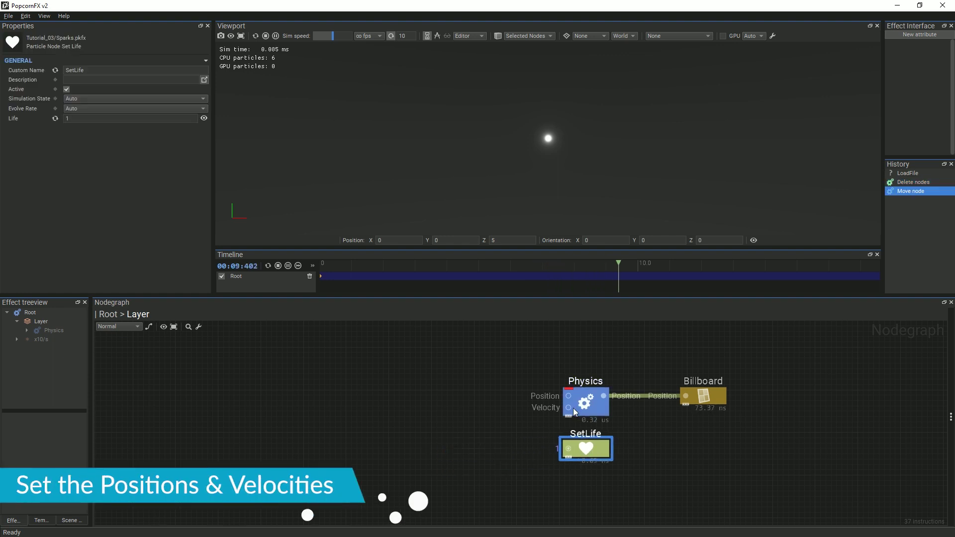
# Step: Feed Physics Position from a new local position to world node
pyautogui.moveTo(566, 398); pyautogui.dragTo(440, 366)
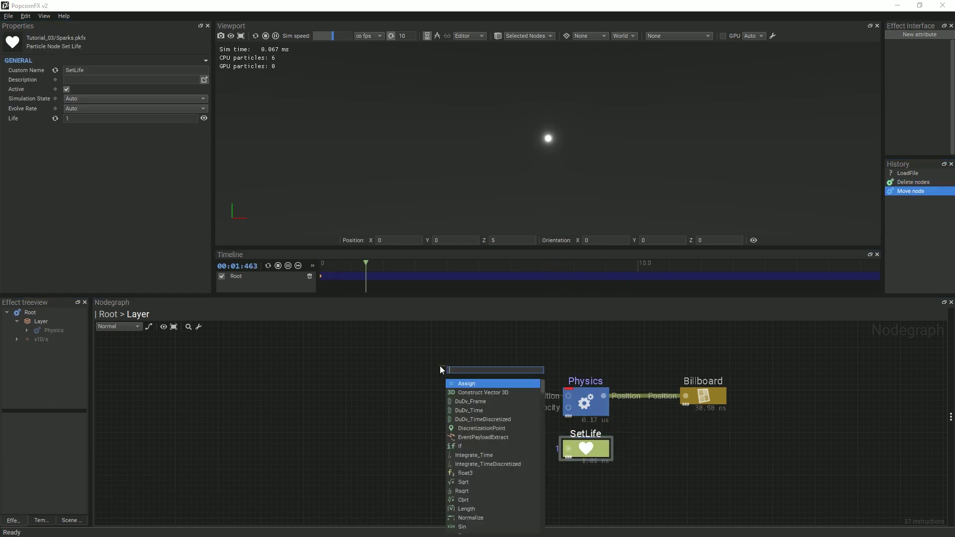
pyautogui.write('lo')
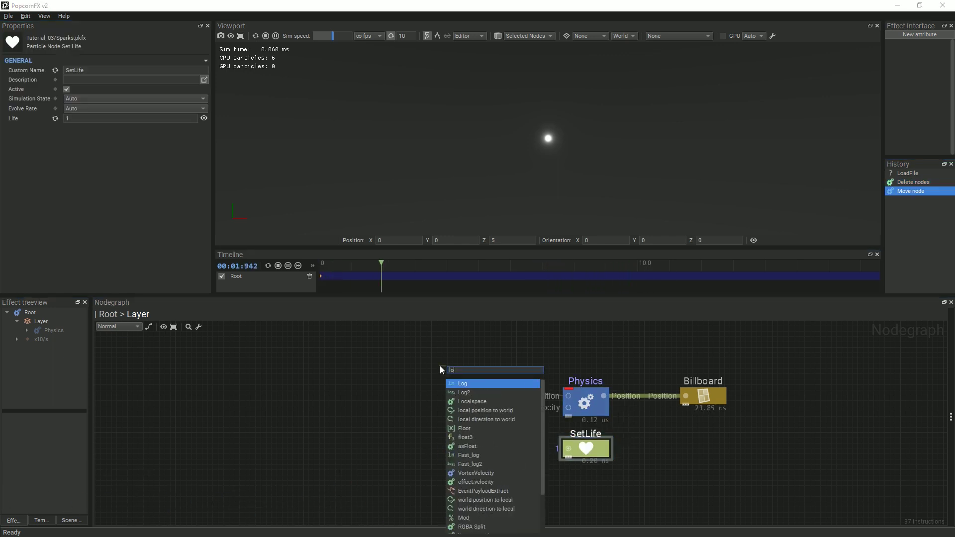
pyautogui.click(489, 410)
pyautogui.moveTo(424, 378); pyautogui.dragTo(460, 388)
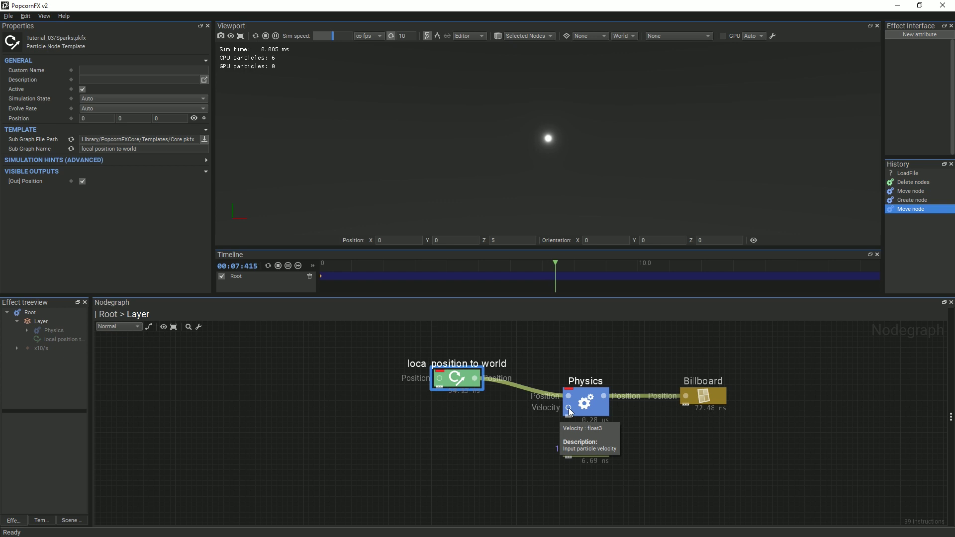
# Step: Feed Physics Velocity from a local direction to world node driven by vrand
pyautogui.moveTo(568, 409); pyautogui.dragTo(486, 425)
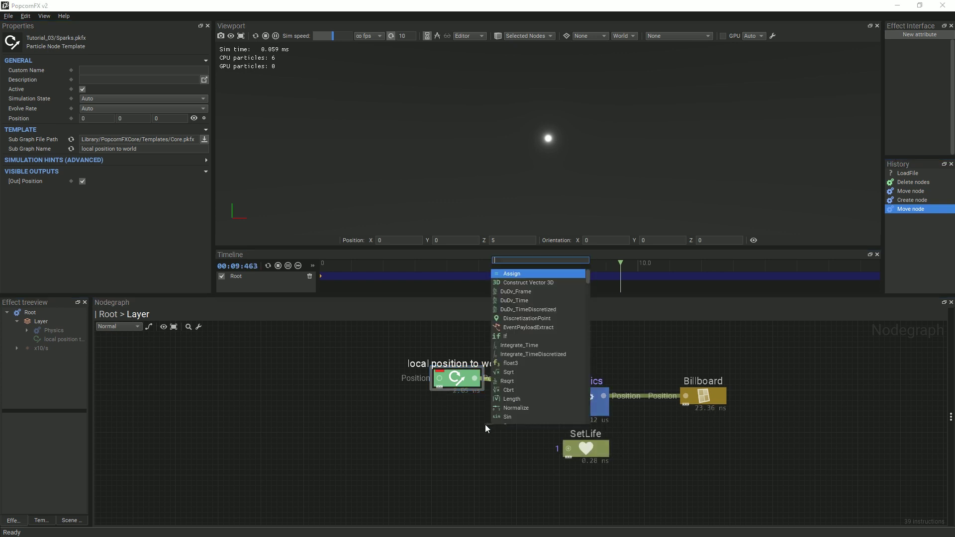
pyautogui.write('lo')
pyautogui.click(531, 310)
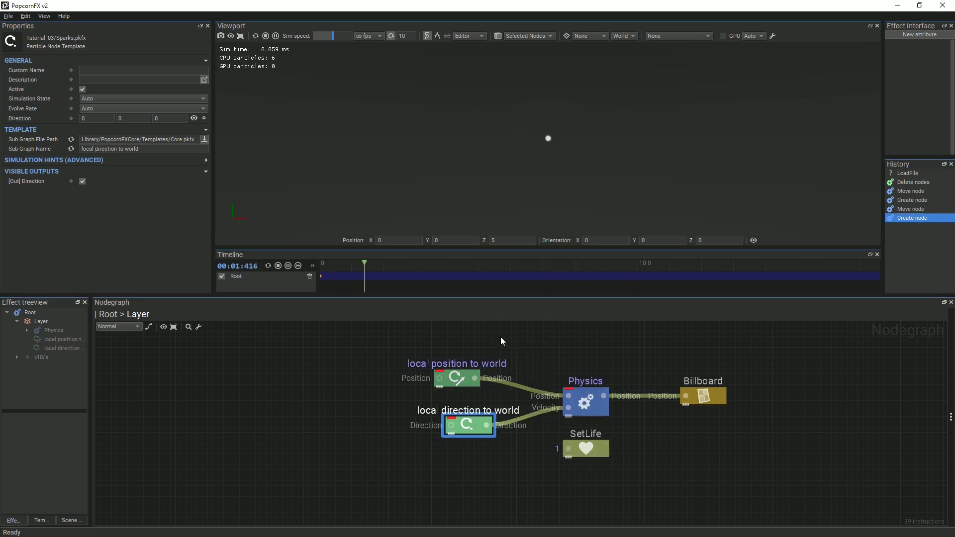
pyautogui.moveTo(461, 426); pyautogui.dragTo(354, 427)
pyautogui.write('vr')
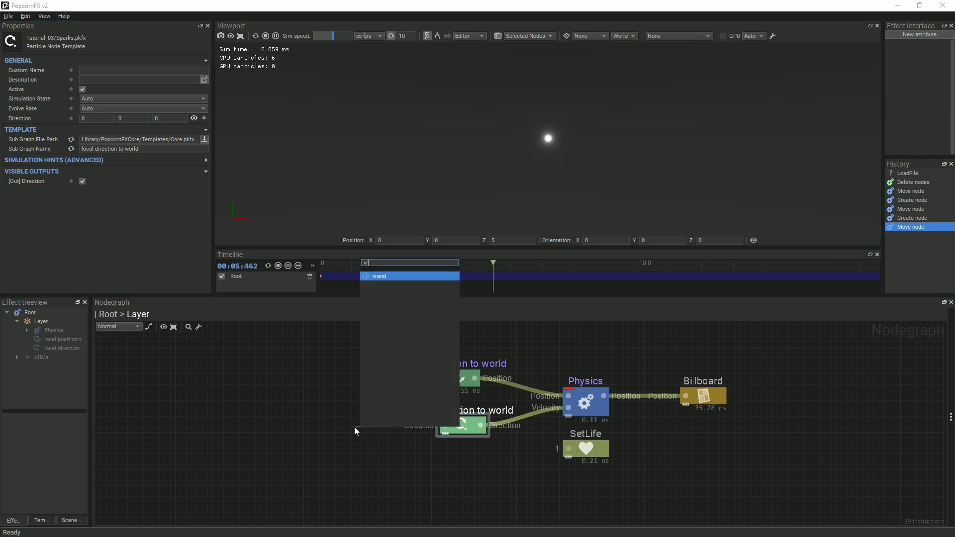
pyautogui.press('Return')
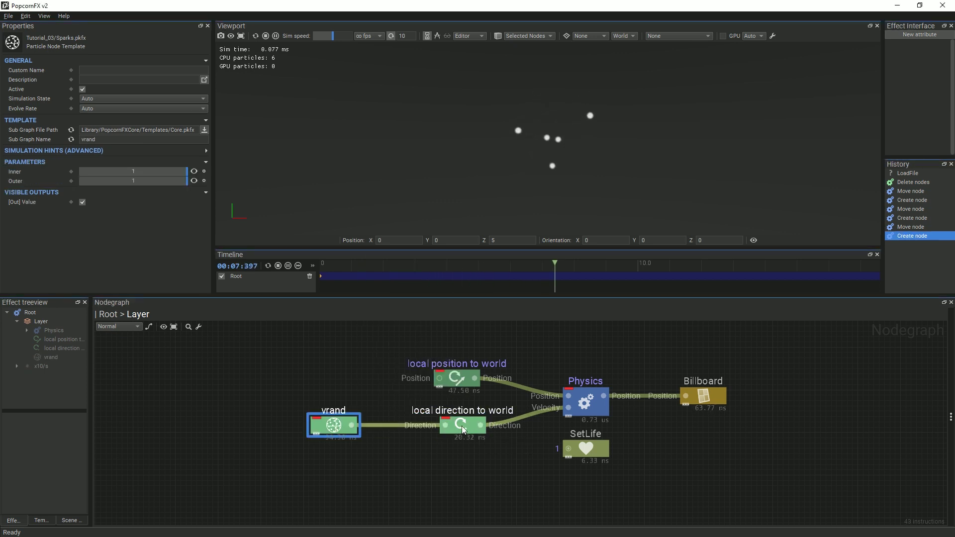
pyautogui.moveTo(462, 425); pyautogui.dragTo(457, 426)
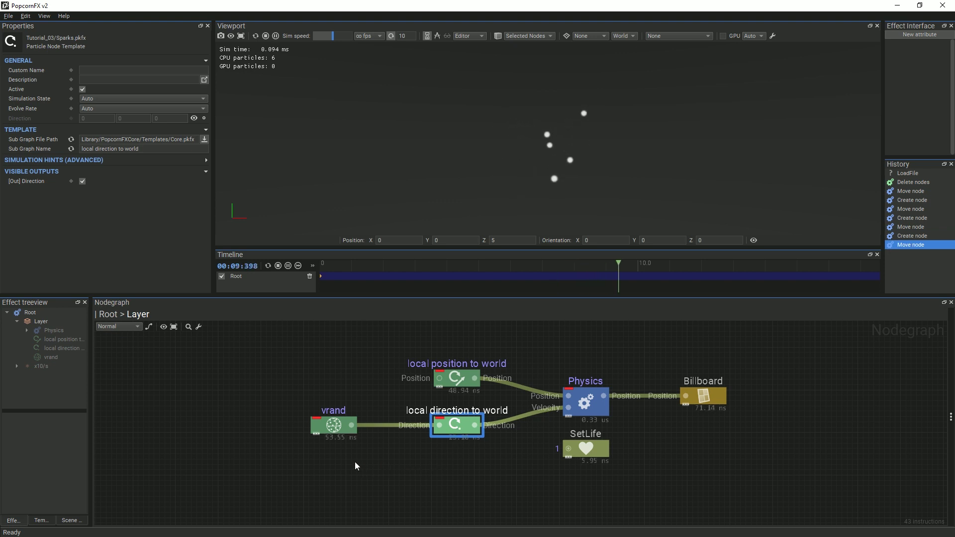
pyautogui.moveTo(330, 431); pyautogui.dragTo(219, 424)
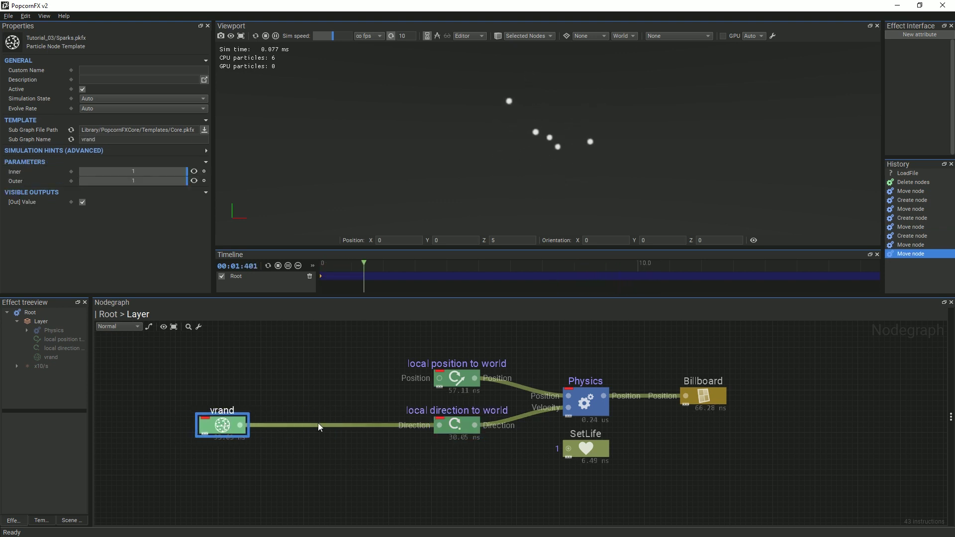
# Step: Insert a Mul node on the link between vrand and local direction to world
pyautogui.rightClick(341, 426)
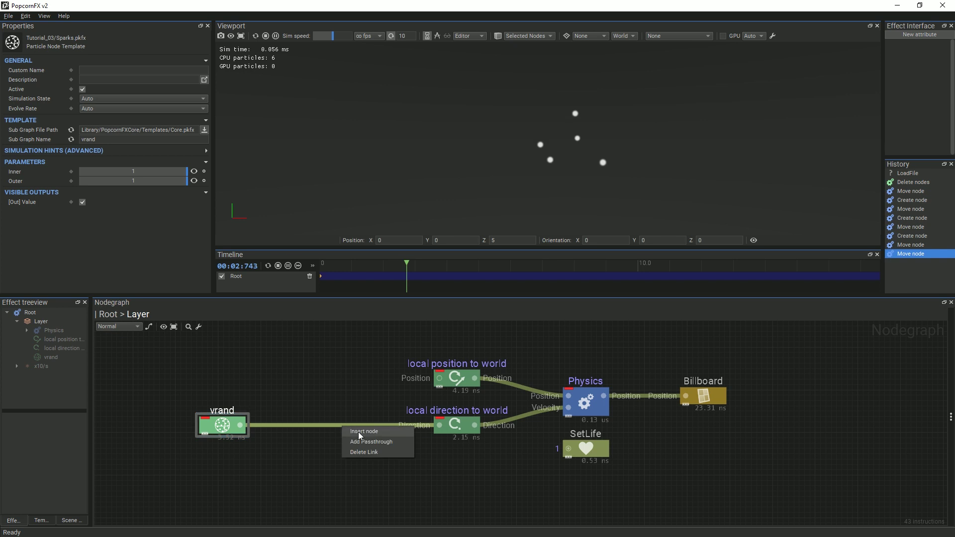
pyautogui.click(320, 449)
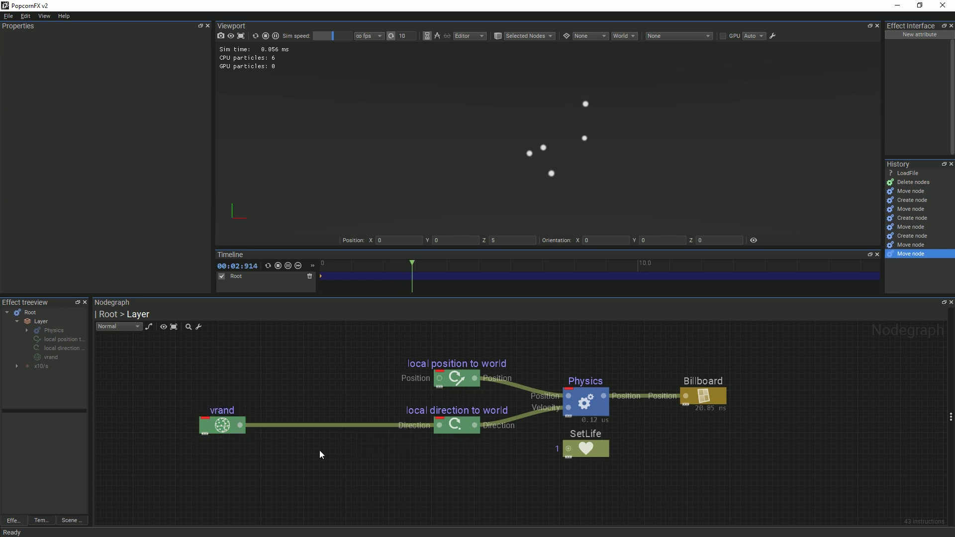
pyautogui.hotkey('ctrl', 'space')
pyautogui.hotkey('ctrl', 'space')
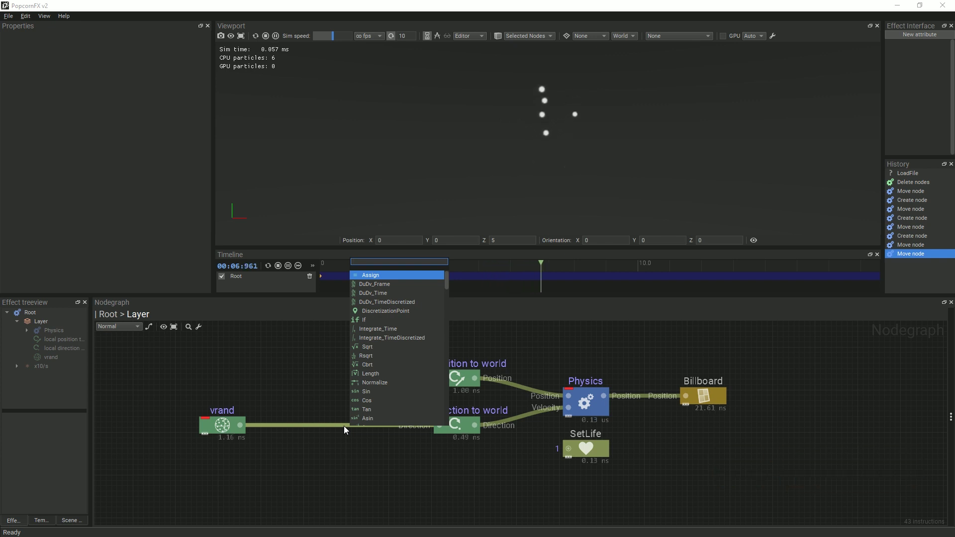
pyautogui.write('mul')
pyautogui.press('Return')
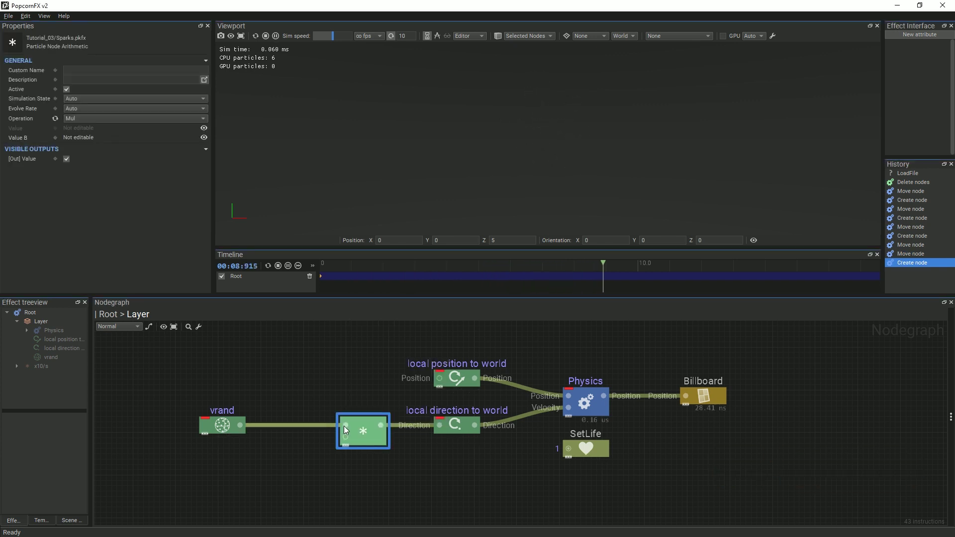
pyautogui.moveTo(361, 432); pyautogui.dragTo(348, 431)
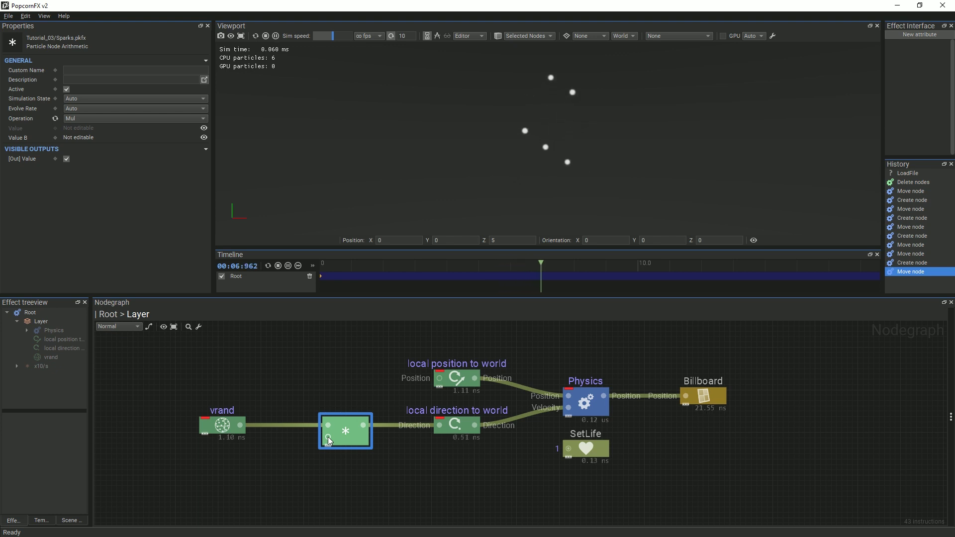
pyautogui.moveTo(328, 437); pyautogui.dragTo(250, 473)
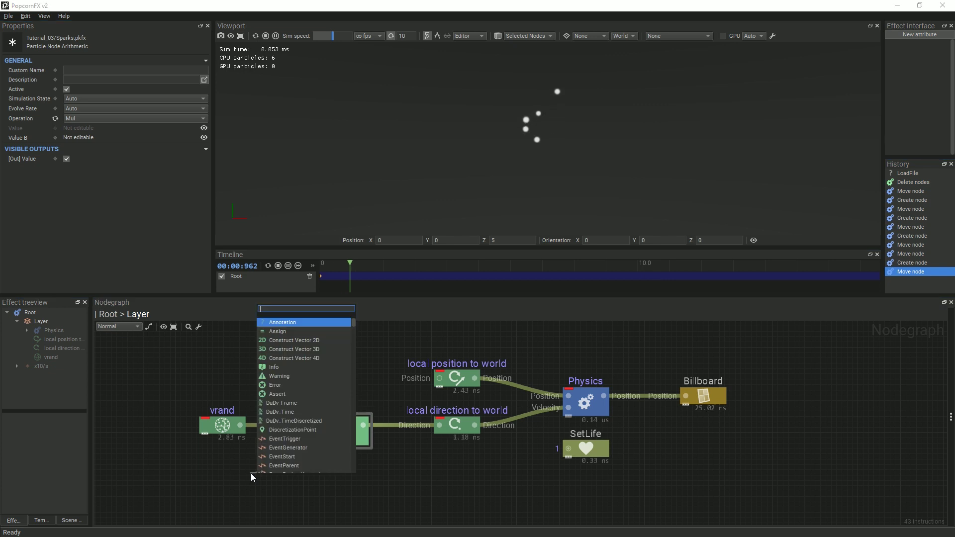
# Step: Feed Mul a Rand node whose inputs take float constants 8 and 12
pyautogui.write('ra')
pyautogui.click(273, 321)
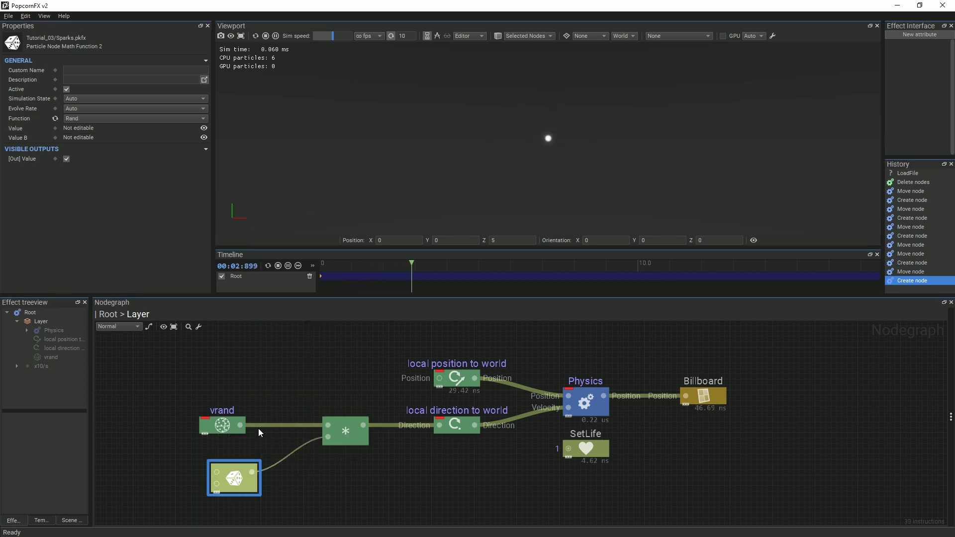
pyautogui.moveTo(232, 465); pyautogui.dragTo(225, 465)
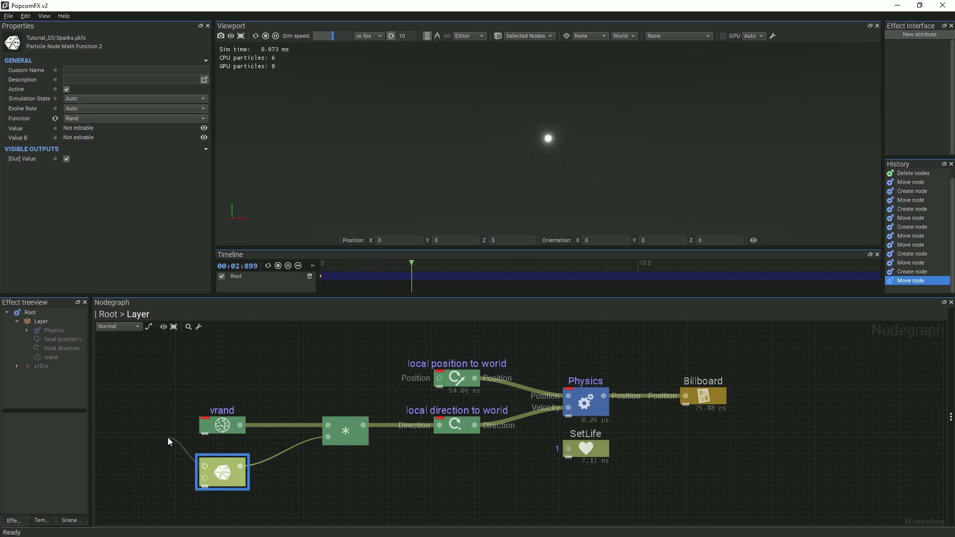
pyautogui.moveTo(168, 438); pyautogui.dragTo(167, 437)
pyautogui.write('8')
pyautogui.press('Return')
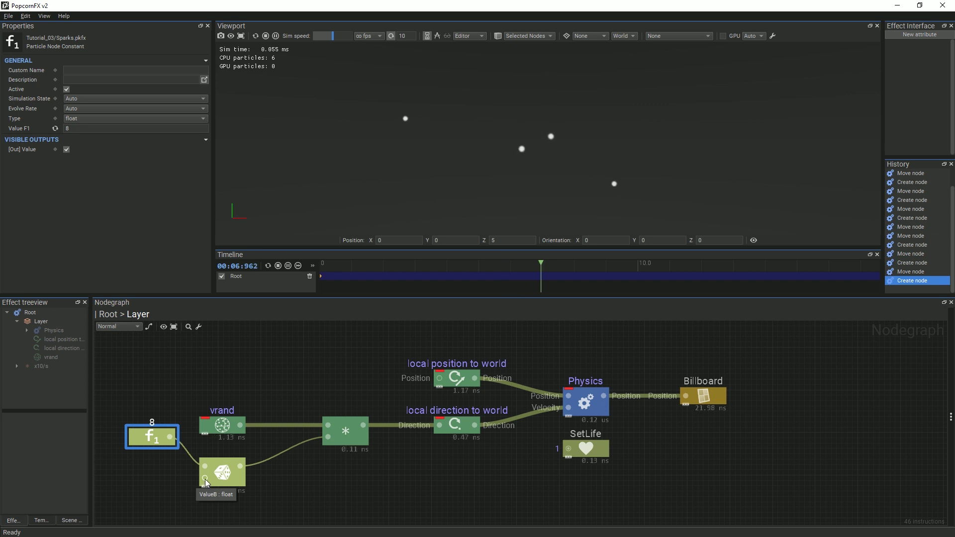
pyautogui.moveTo(205, 479); pyautogui.dragTo(158, 496)
pyautogui.write('12')
pyautogui.press('Return')
pyautogui.moveTo(153, 441); pyautogui.dragTo(158, 458)
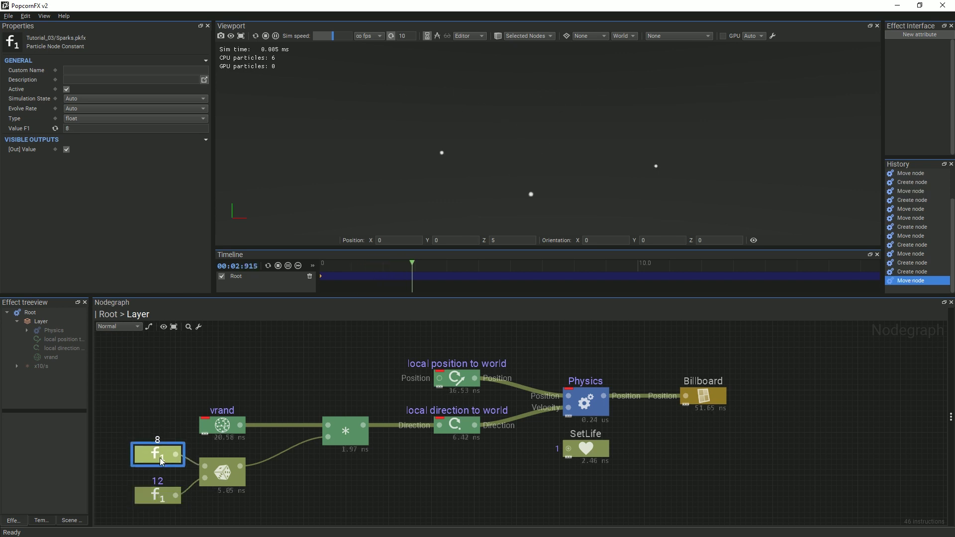
# Step: Set the Billboard's Billboarding Mode to AxisAligned
pyautogui.click(703, 397)
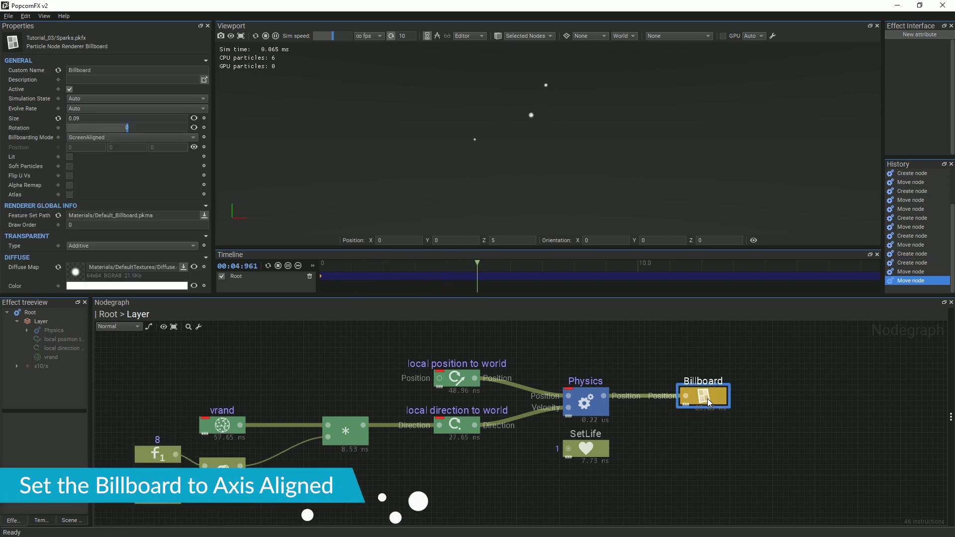
pyautogui.click(81, 138)
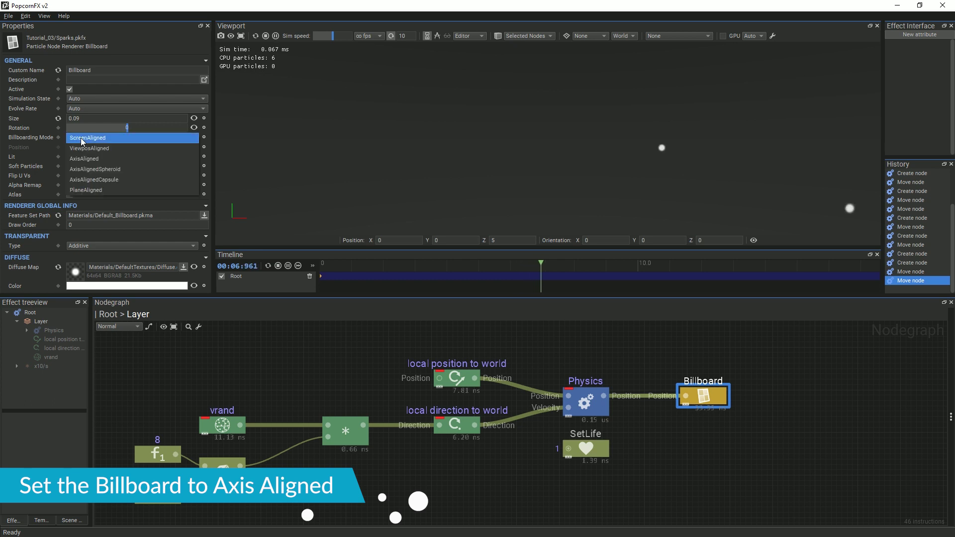
pyautogui.click(86, 159)
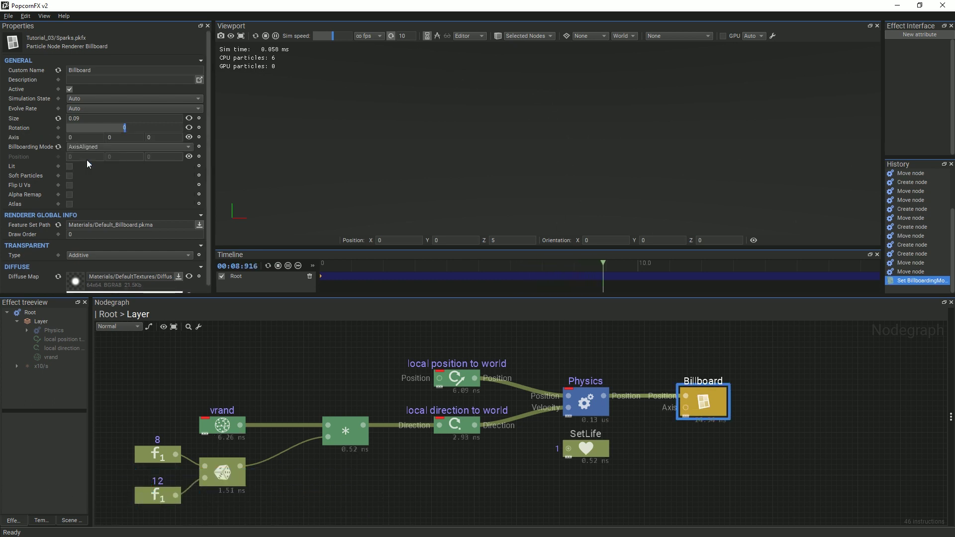
pyautogui.click(823, 373)
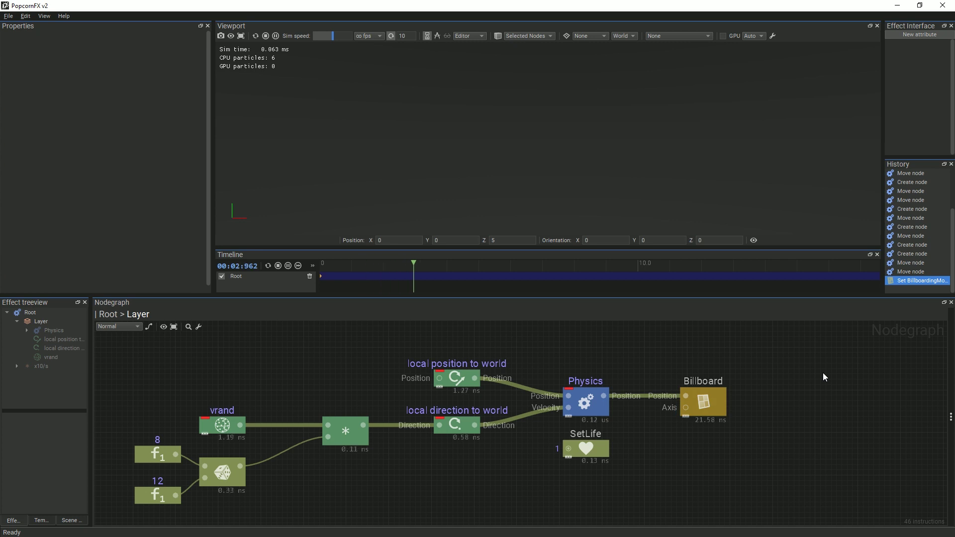
# Step: Enable the Physics node's [Out] Velocity visible output
pyautogui.click(595, 401)
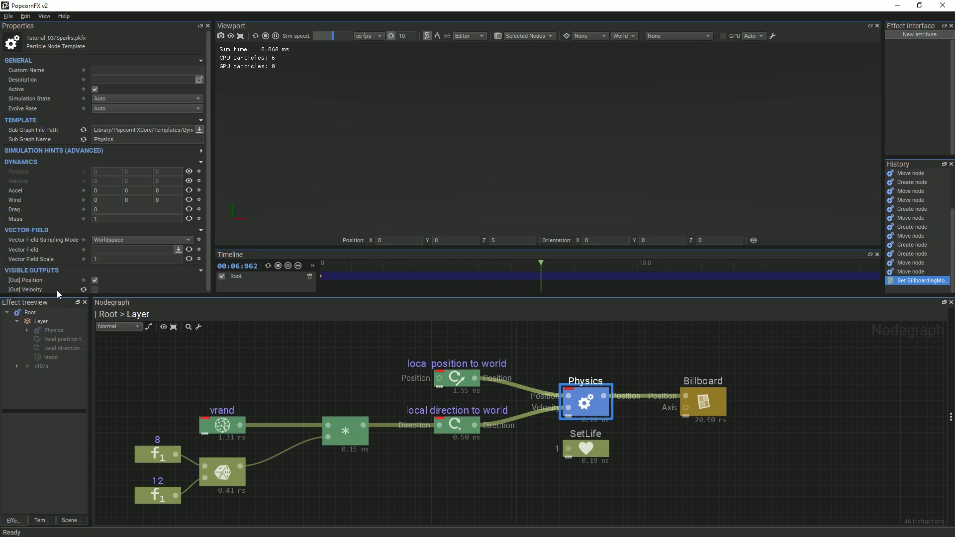
pyautogui.click(95, 290)
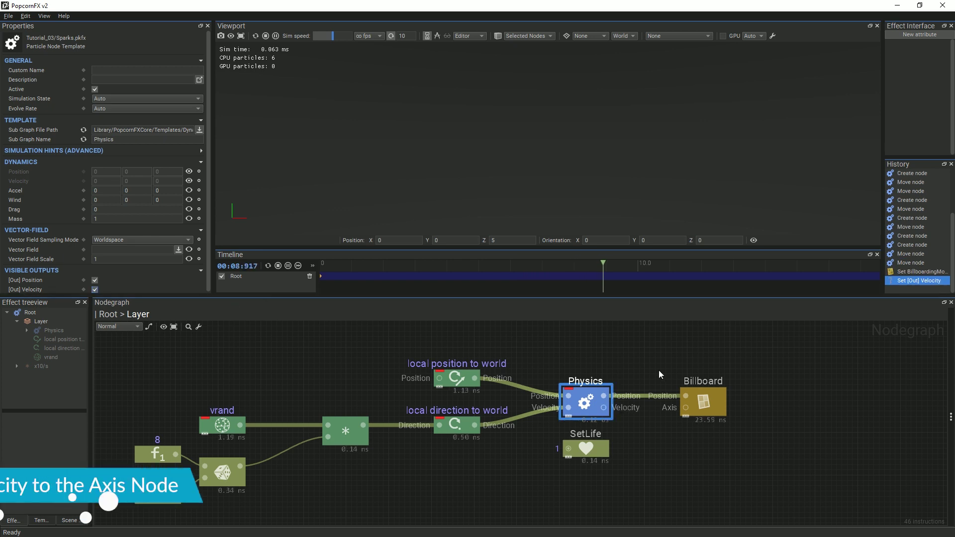
pyautogui.click(674, 439)
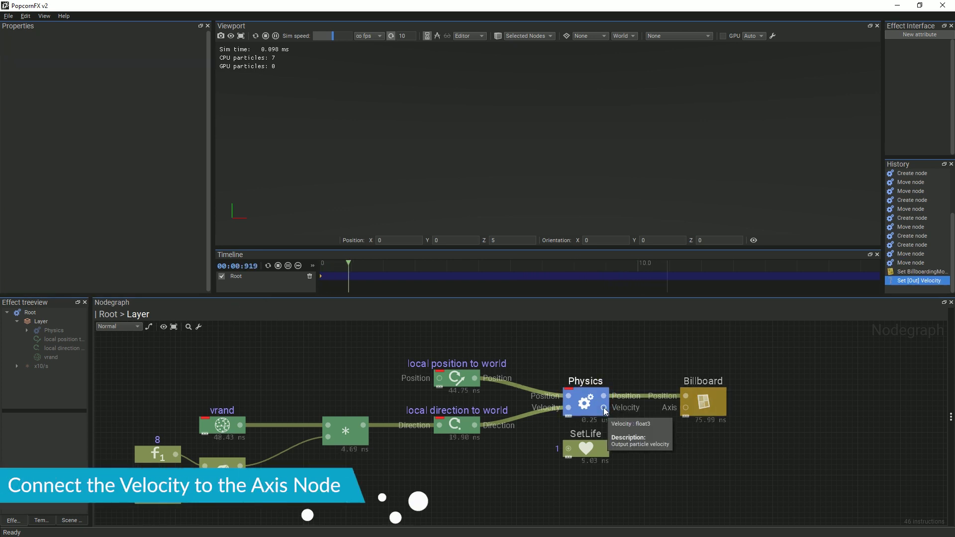
# Step: Link the Physics Velocity output into the Billboard's Axis input
pyautogui.moveTo(603, 408); pyautogui.dragTo(688, 410)
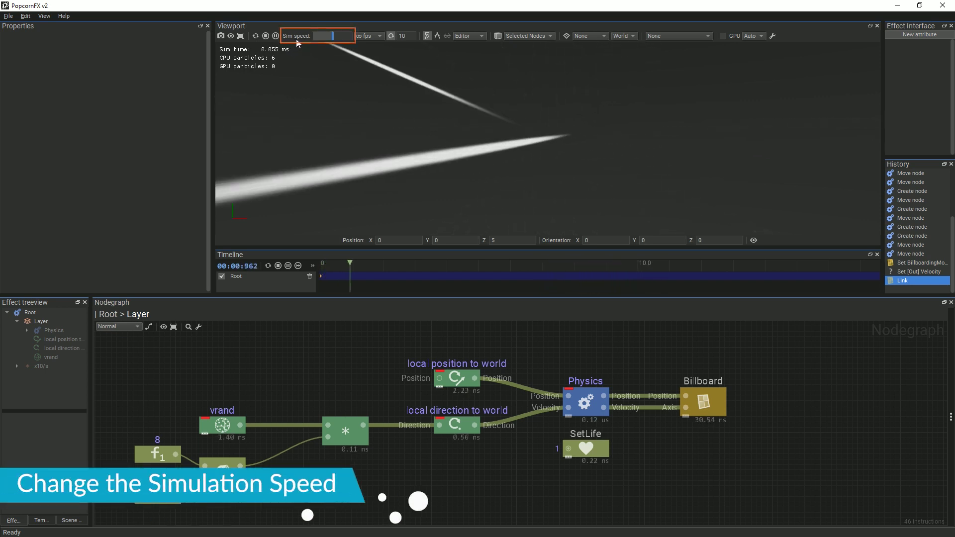
pyautogui.moveTo(333, 36); pyautogui.dragTo(321, 39)
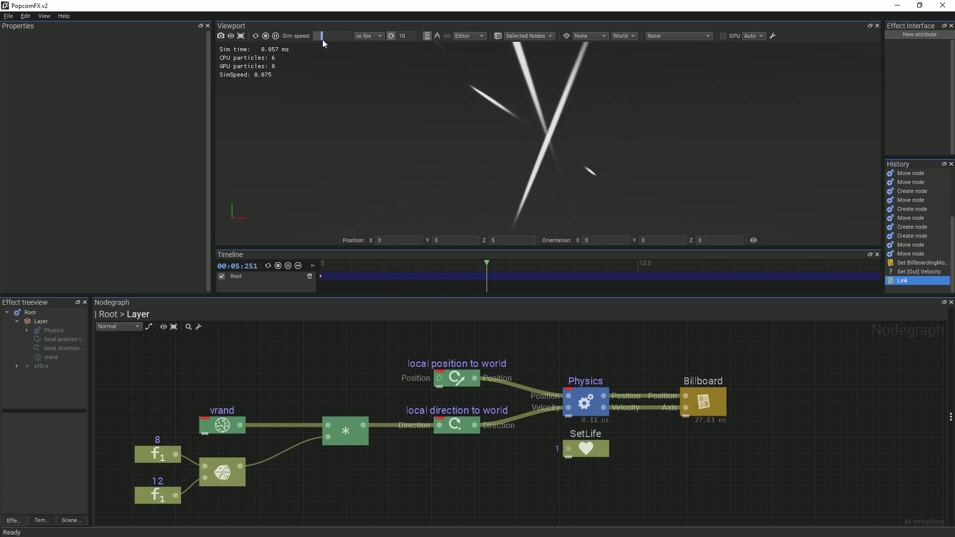
pyautogui.rightClick(335, 35)
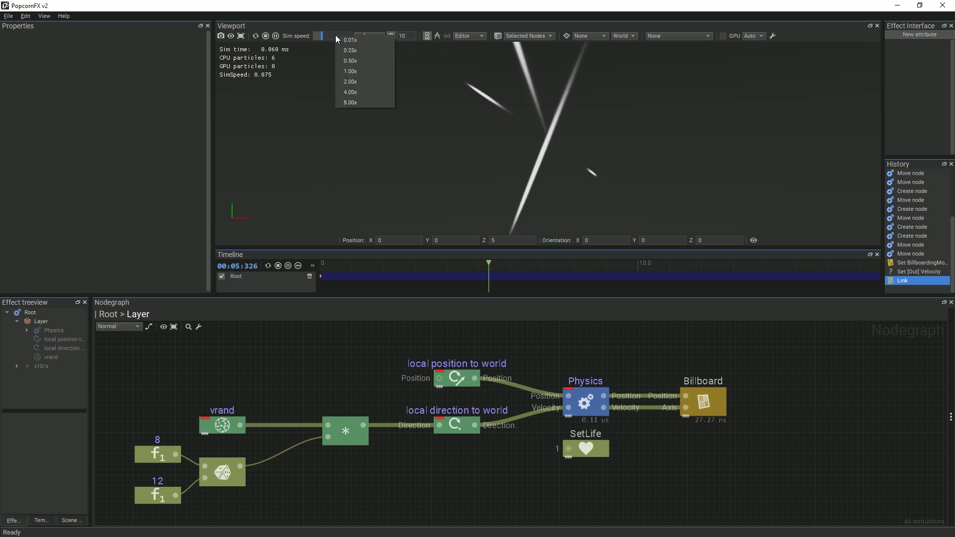
pyautogui.click(351, 69)
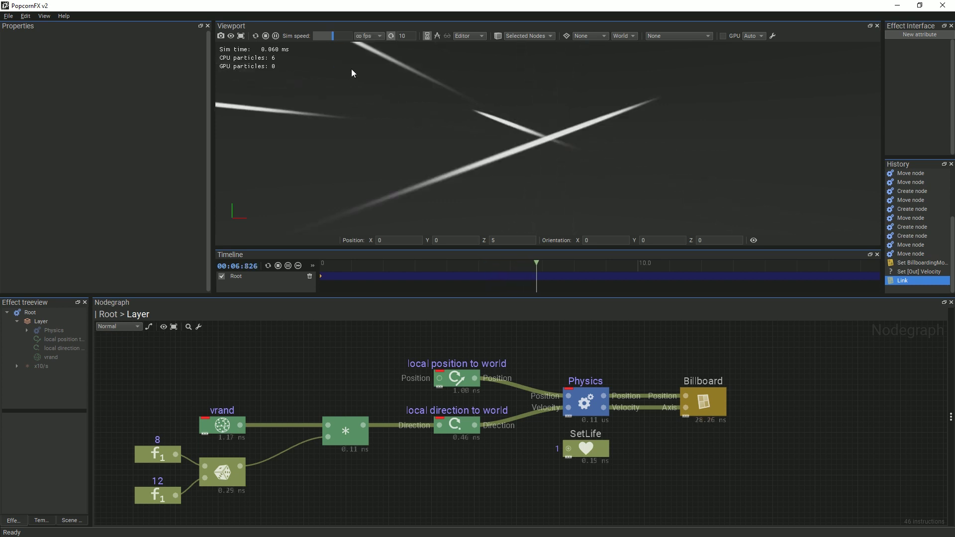
# Step: Set the Billboard Size to 0.03 and move the node further right
pyautogui.click(701, 394)
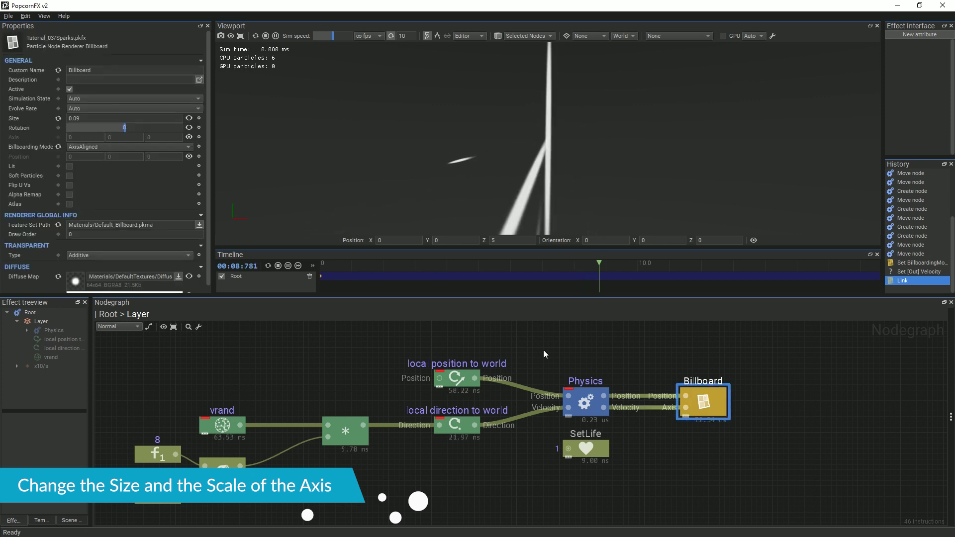
pyautogui.doubleClick(106, 118)
pyautogui.write('0.03')
pyautogui.press('Return')
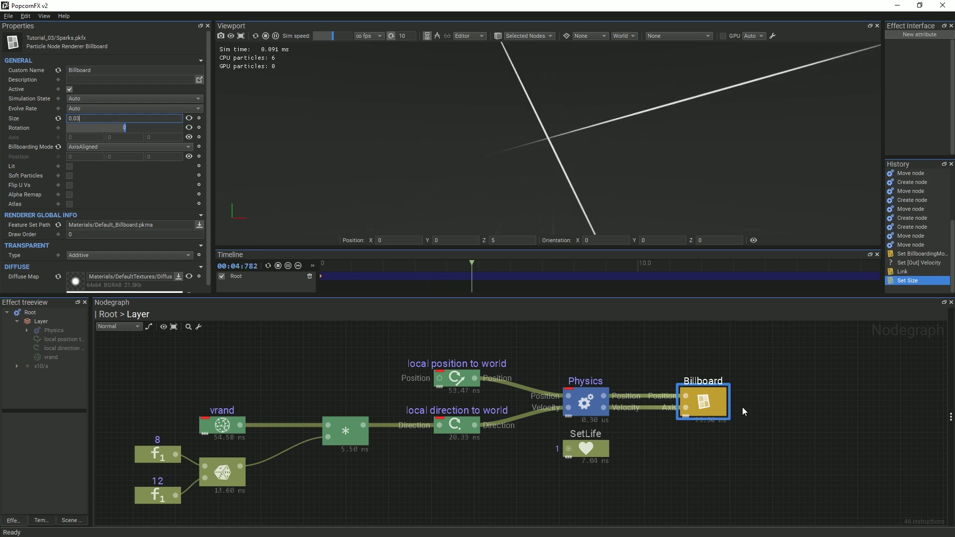
pyautogui.moveTo(715, 401); pyautogui.dragTo(901, 401)
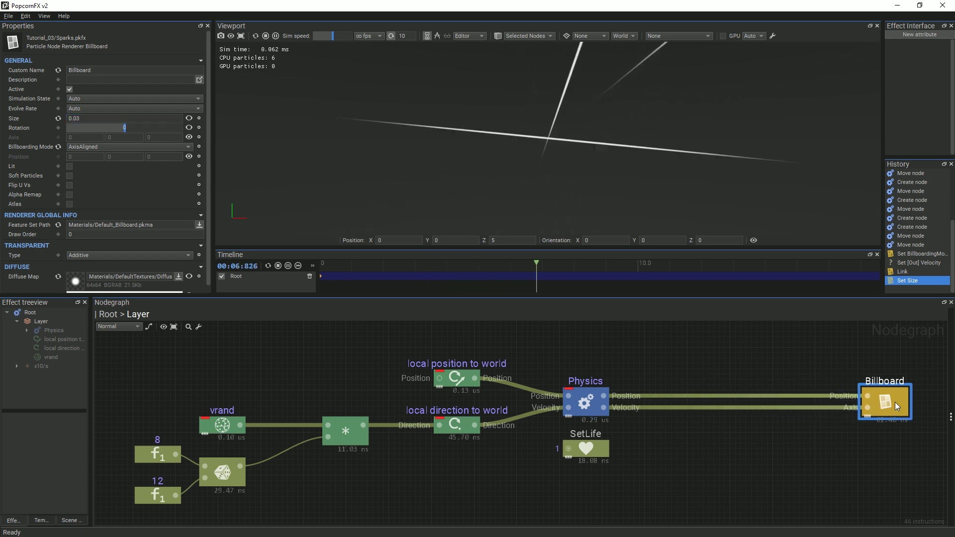
# Step: Insert a Mul node on the Velocity-to-Axis link, multiplied by a 0.1 constant
pyautogui.rightClick(747, 408)
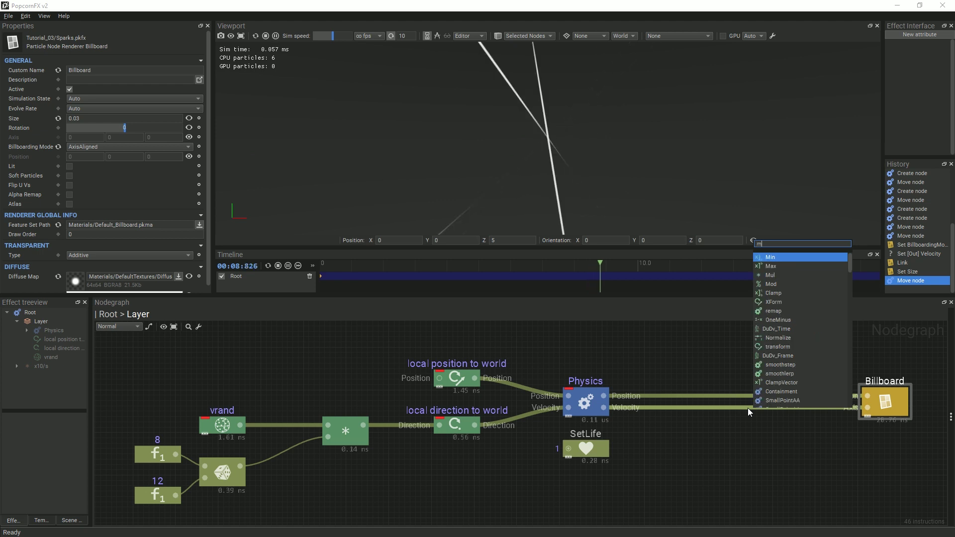
pyautogui.write('mul')
pyautogui.press('Return')
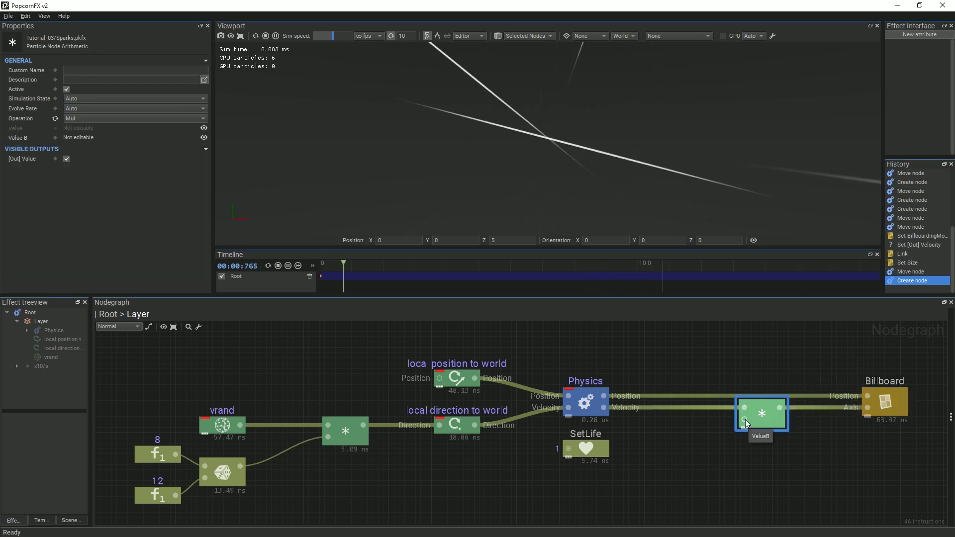
pyautogui.rightClick(711, 429)
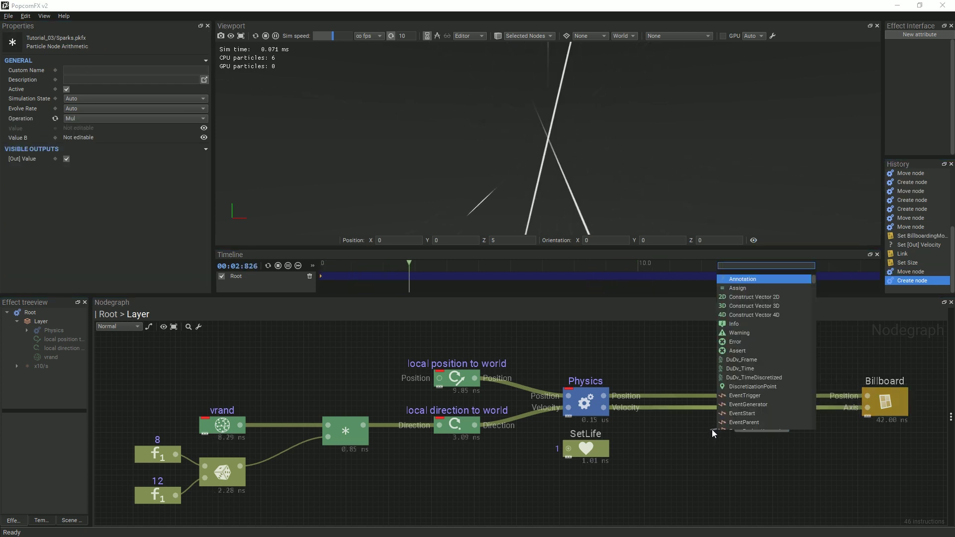
pyautogui.write('0.1')
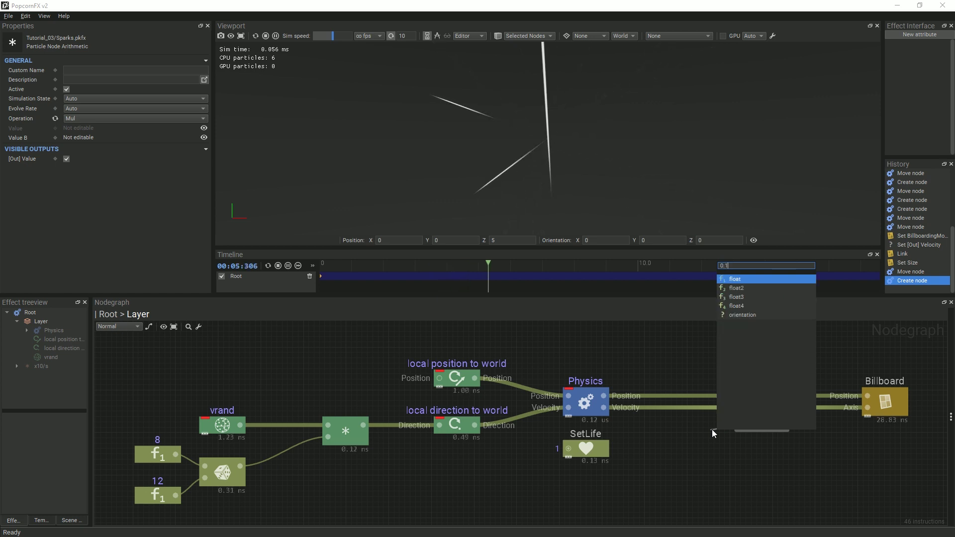
pyautogui.press('Return')
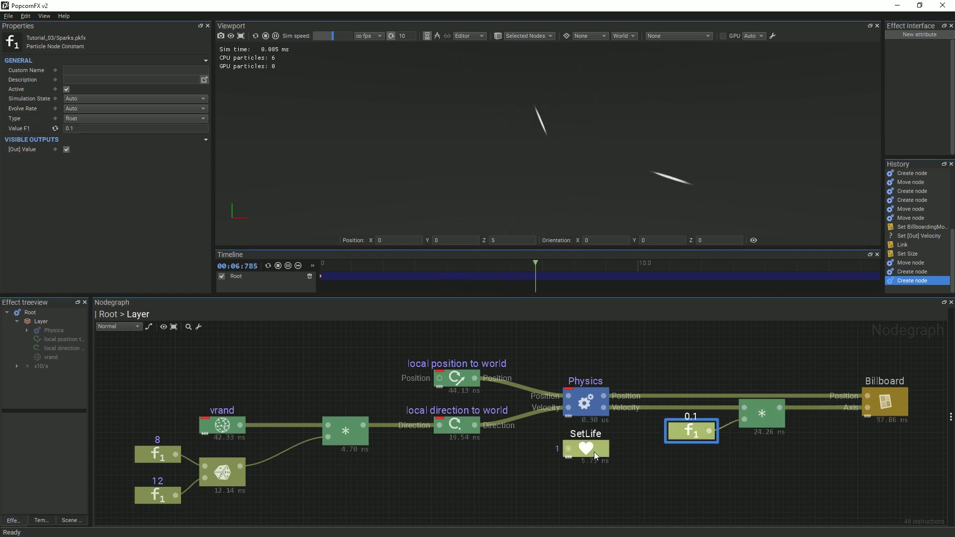
pyautogui.moveTo(594, 452); pyautogui.dragTo(616, 470)
# Step: Drive SetLife with a Rand node between constants 0.1 and 0.3, then tidy the node positions
pyautogui.write('rand')
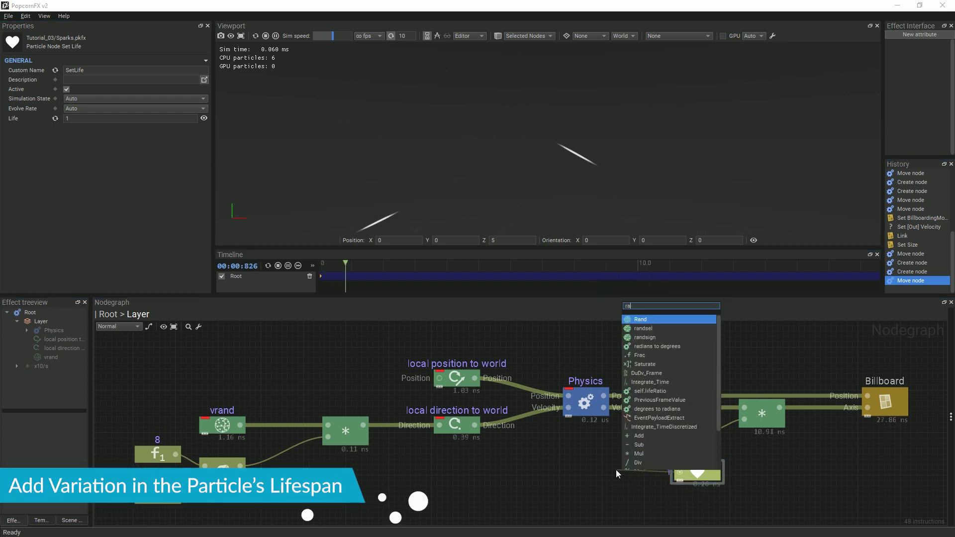
pyautogui.click(644, 321)
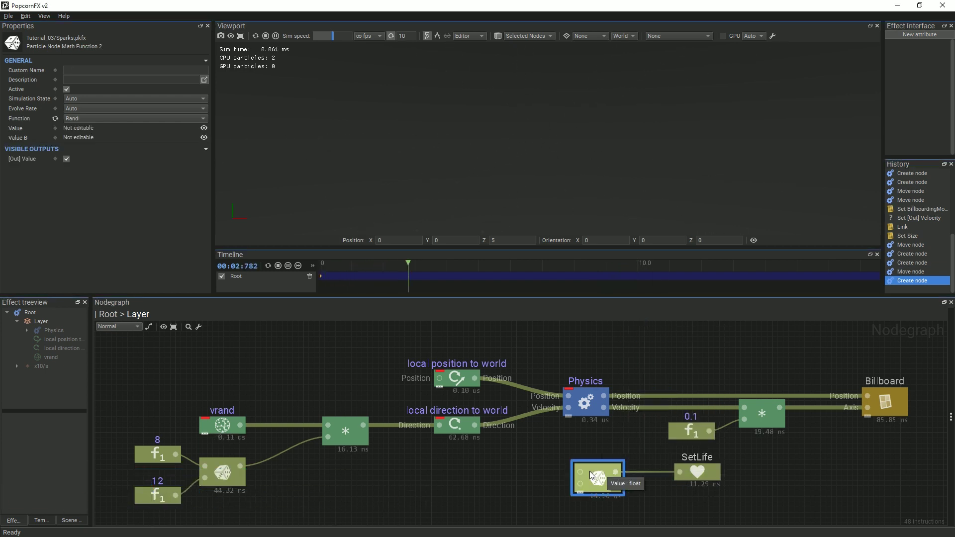
pyautogui.moveTo(578, 473); pyautogui.dragTo(551, 452)
pyautogui.write('0.1')
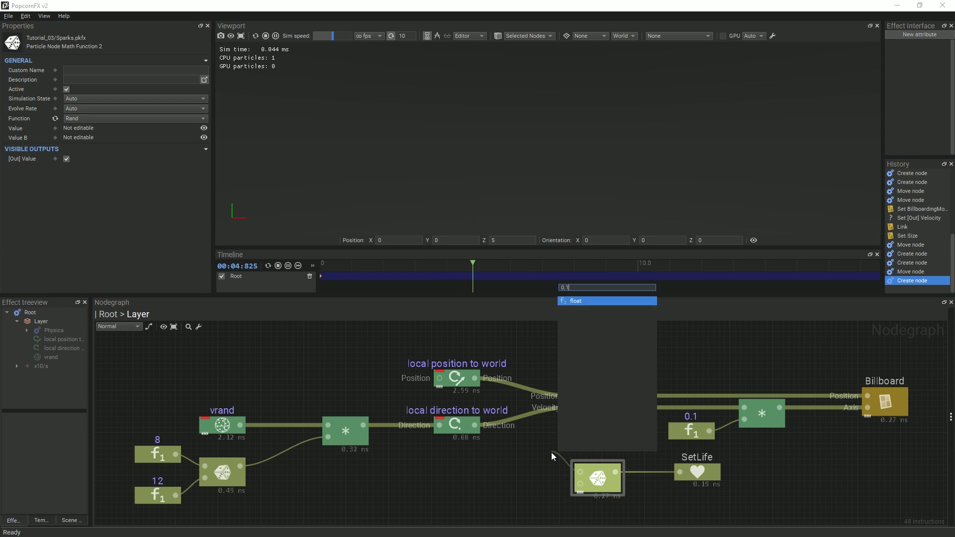
pyautogui.press('Return')
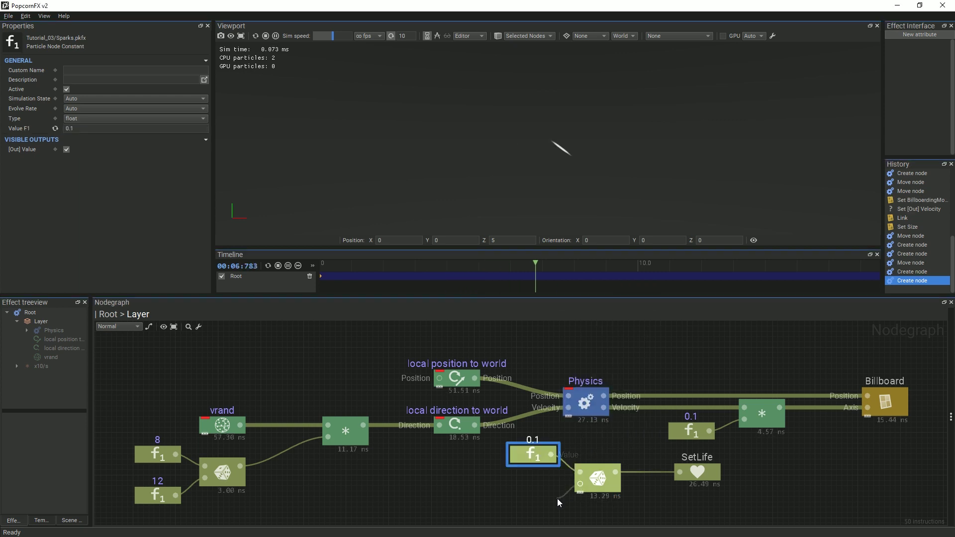
pyautogui.moveTo(557, 498); pyautogui.dragTo(534, 498)
pyautogui.write('0.3')
pyautogui.press('Return')
pyautogui.moveTo(530, 458); pyautogui.dragTo(528, 464)
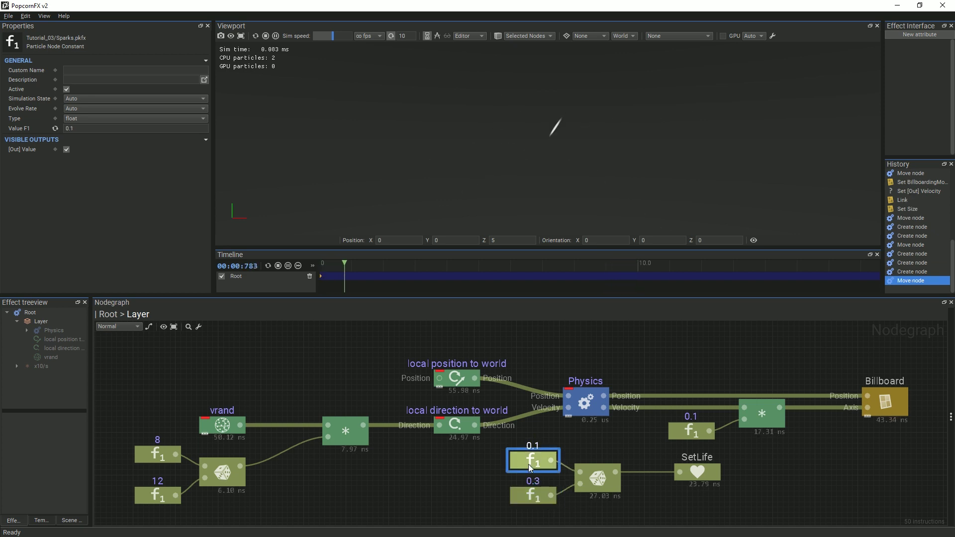
pyautogui.click(461, 476)
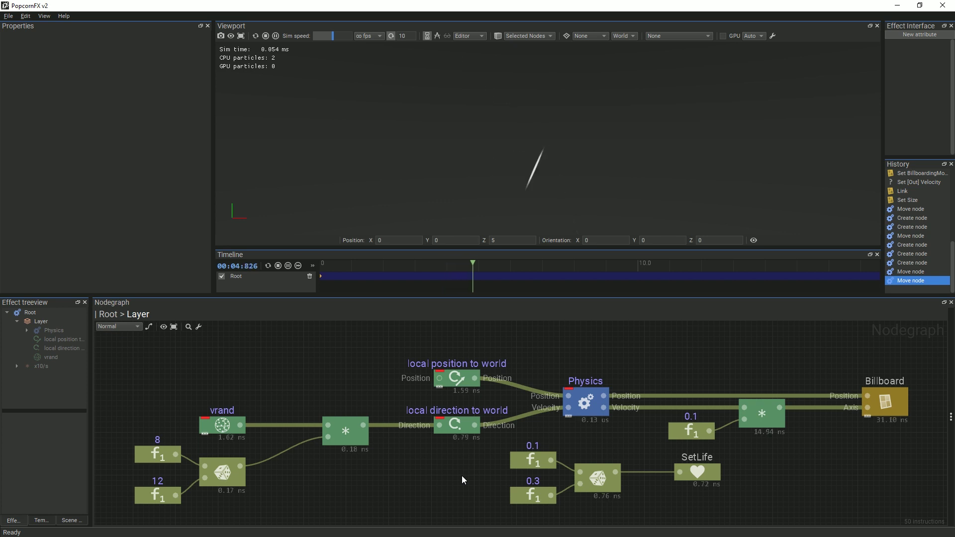
pyautogui.moveTo(706, 478); pyautogui.dragTo(694, 476)
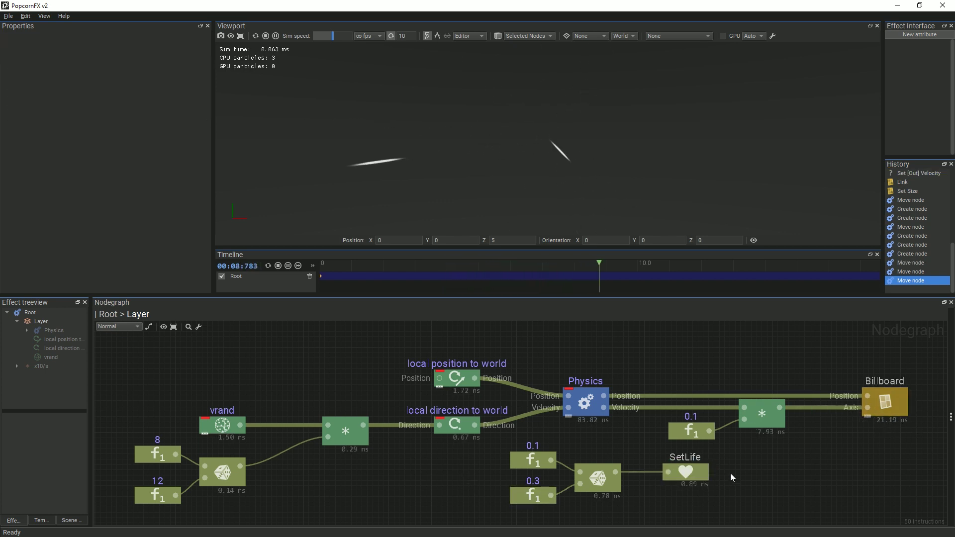
pyautogui.moveTo(683, 472); pyautogui.dragTo(688, 472)
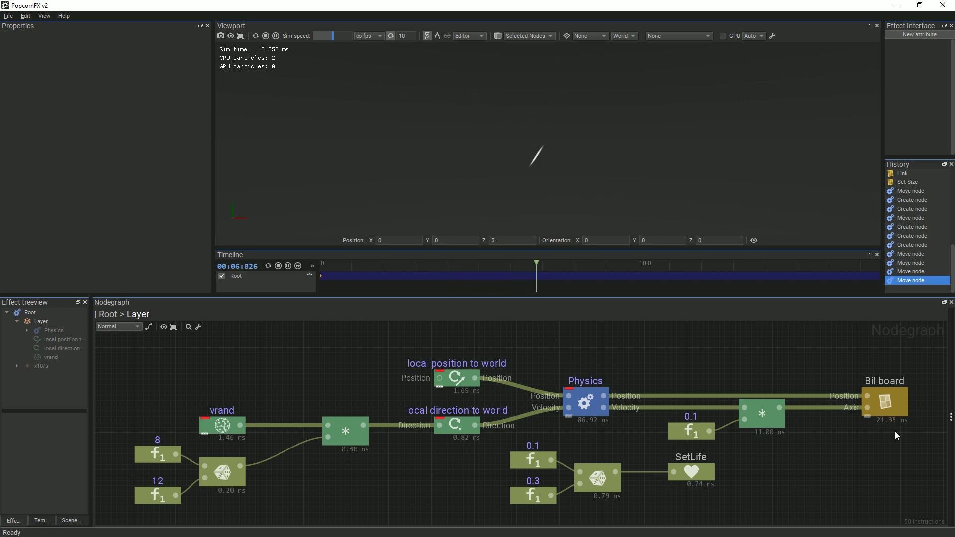
# Step: Enable the Billboard's Color input and link a new Color node to it
pyautogui.click(888, 407)
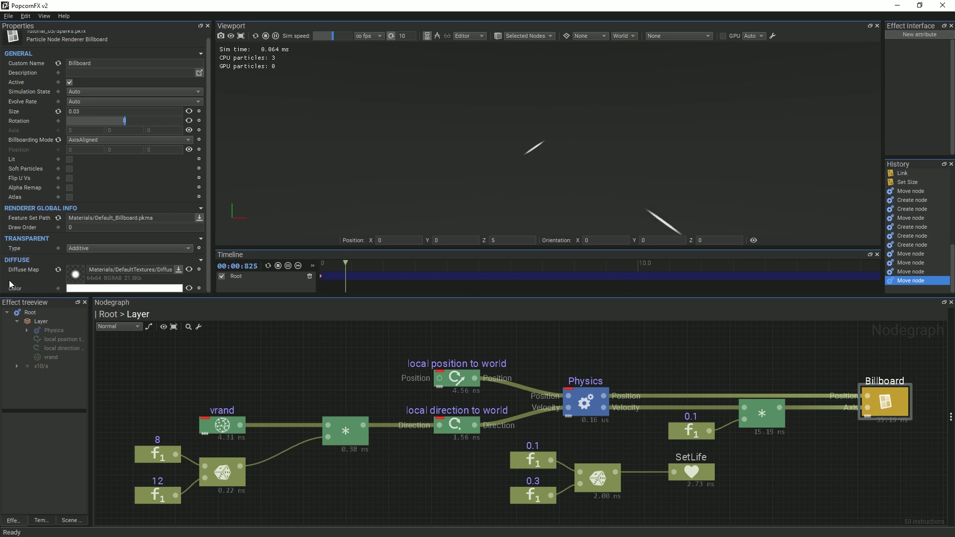
pyautogui.click(186, 289)
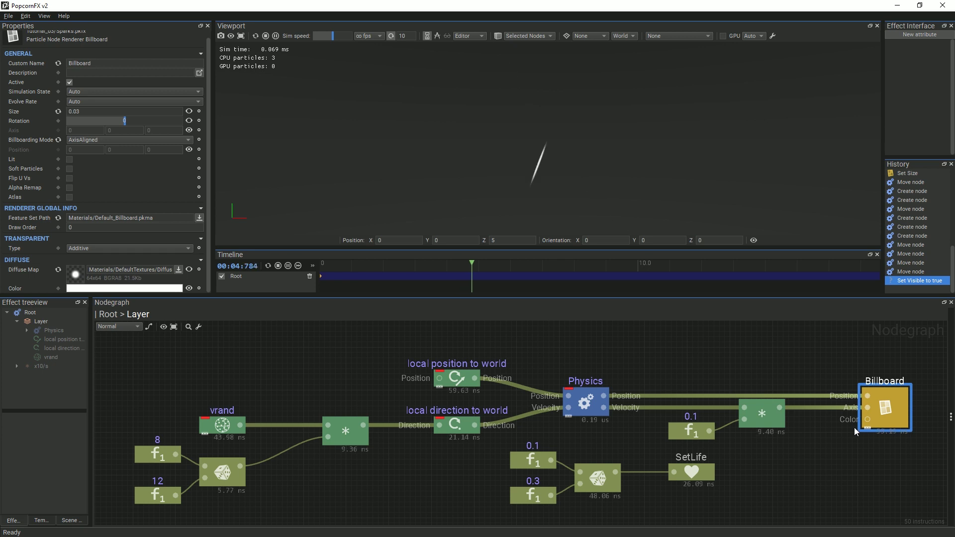
pyautogui.moveTo(867, 419); pyautogui.dragTo(841, 494)
pyautogui.write('colo')
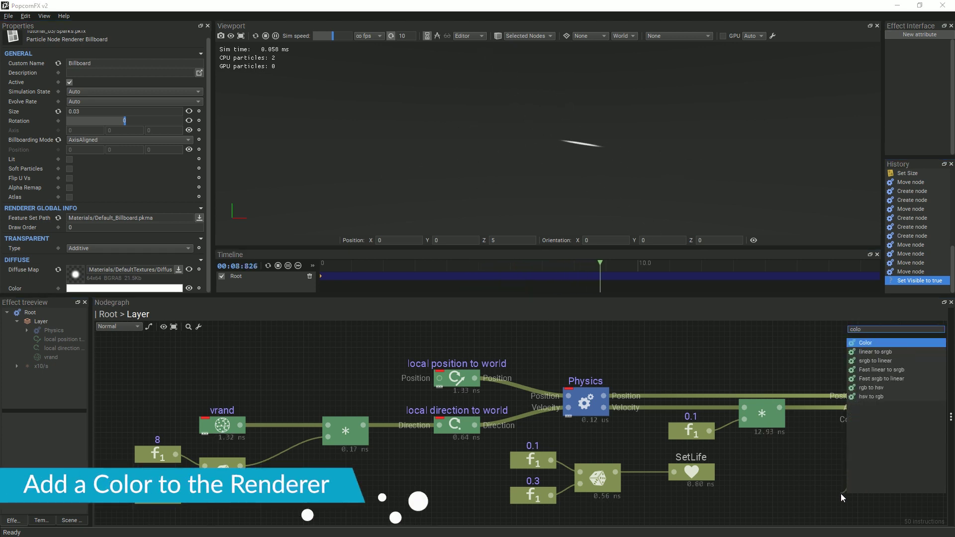
pyautogui.press('Return')
# Step: Make the Color node orange FF8800 with a higher value shift, then return to Root
pyautogui.click(105, 172)
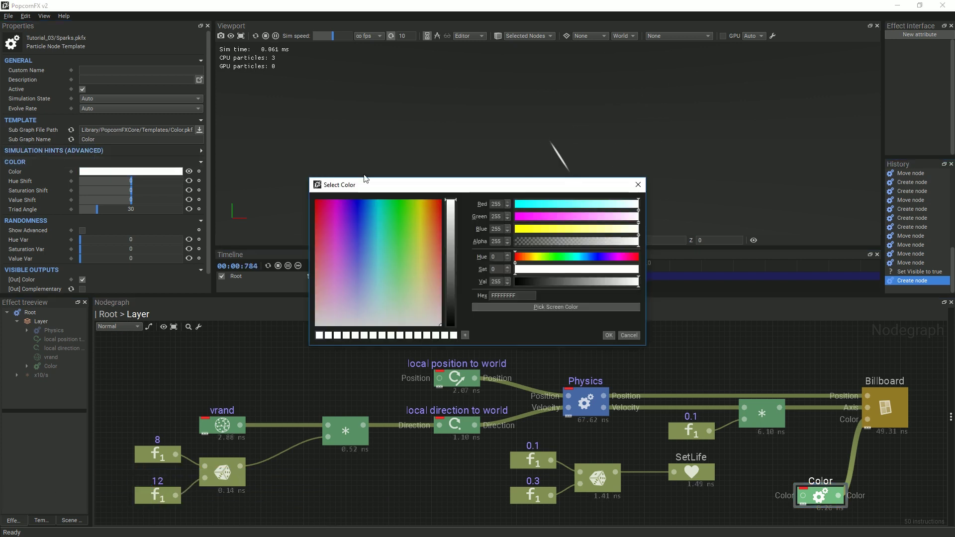
pyautogui.moveTo(416, 208); pyautogui.dragTo(432, 202)
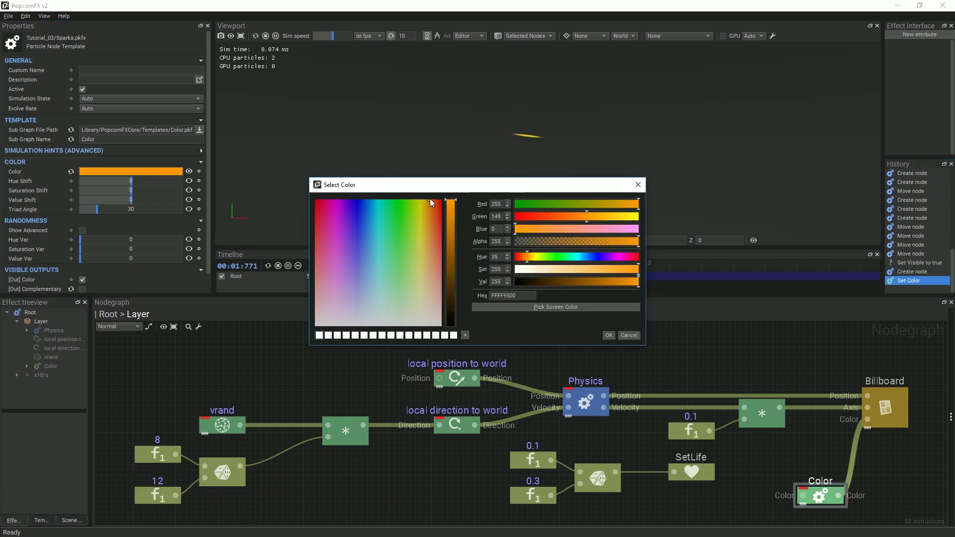
pyautogui.click(609, 336)
pyautogui.moveTo(135, 203); pyautogui.dragTo(169, 201)
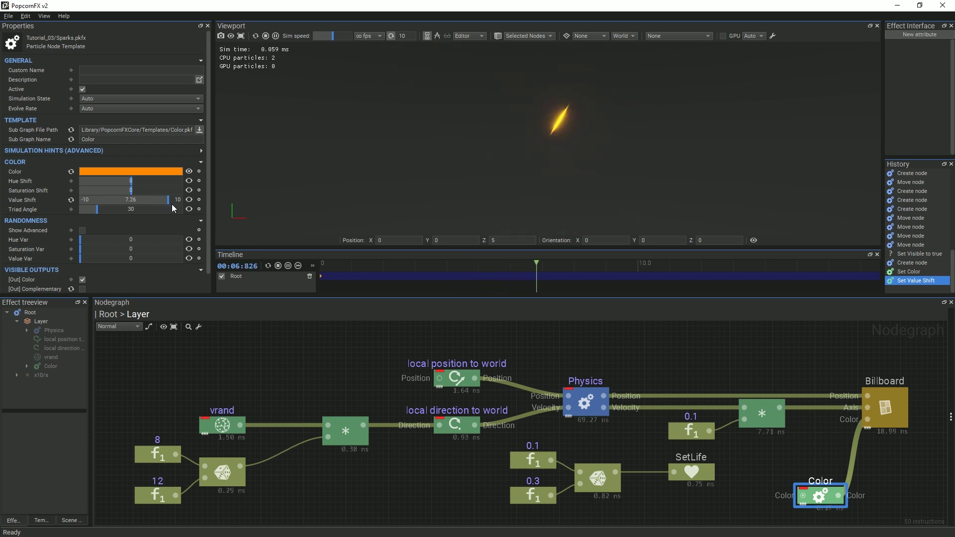
pyautogui.click(108, 314)
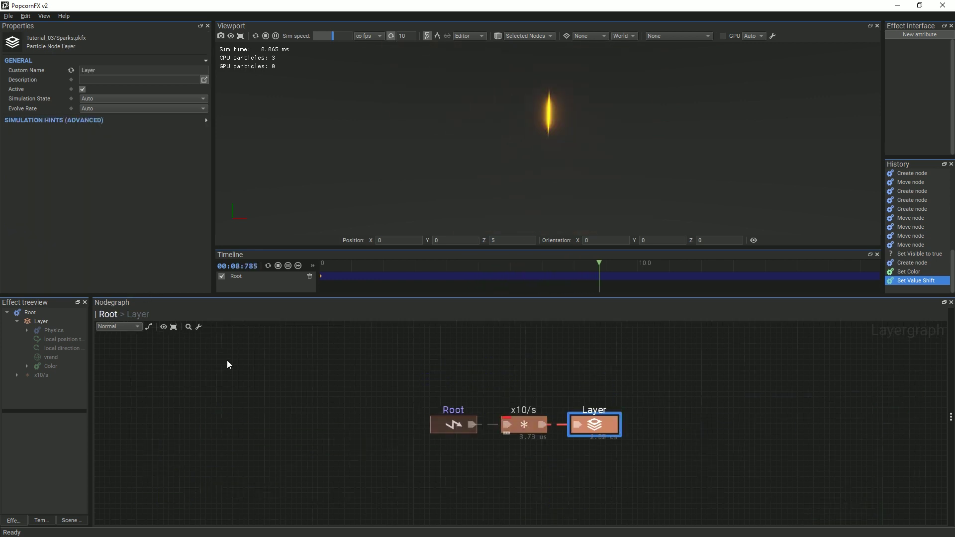
# Step: Give the x10/s emitter a 0.05 Duration and TotalParticleCount spawn count mode
pyautogui.click(520, 422)
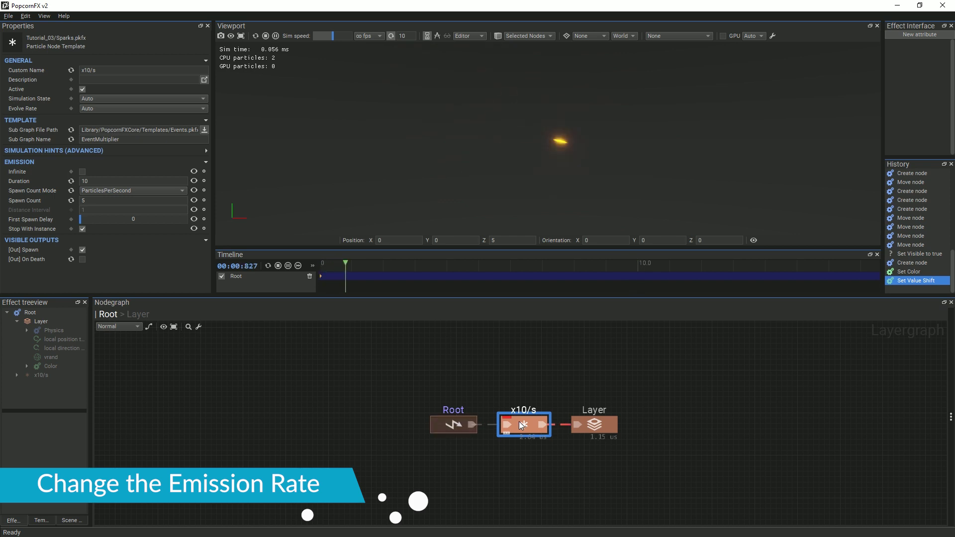
pyautogui.doubleClick(84, 181)
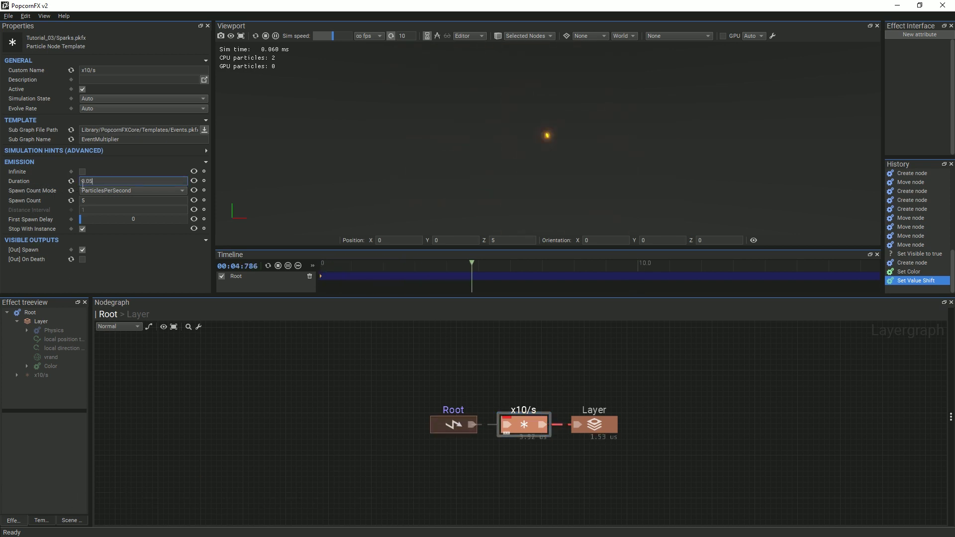
pyautogui.click(99, 191)
pyautogui.click(108, 222)
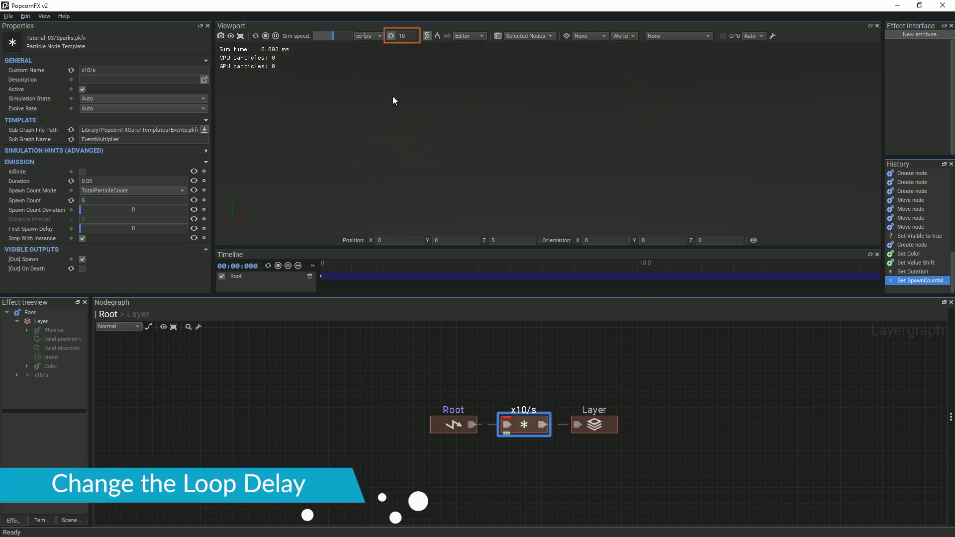
# Step: Set the viewport loop delay to 1, turn on the grid floor, and replay the effect
pyautogui.click(407, 34)
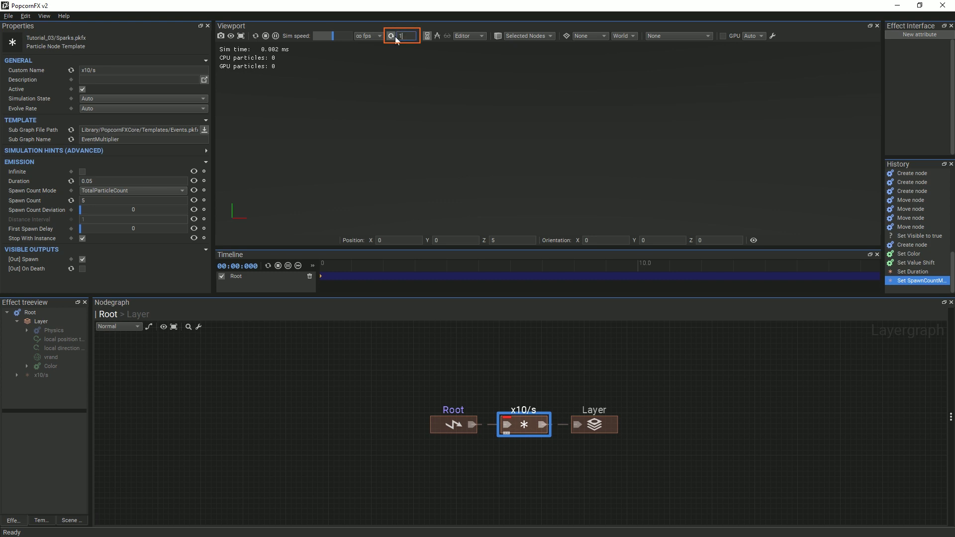
pyautogui.press('Return')
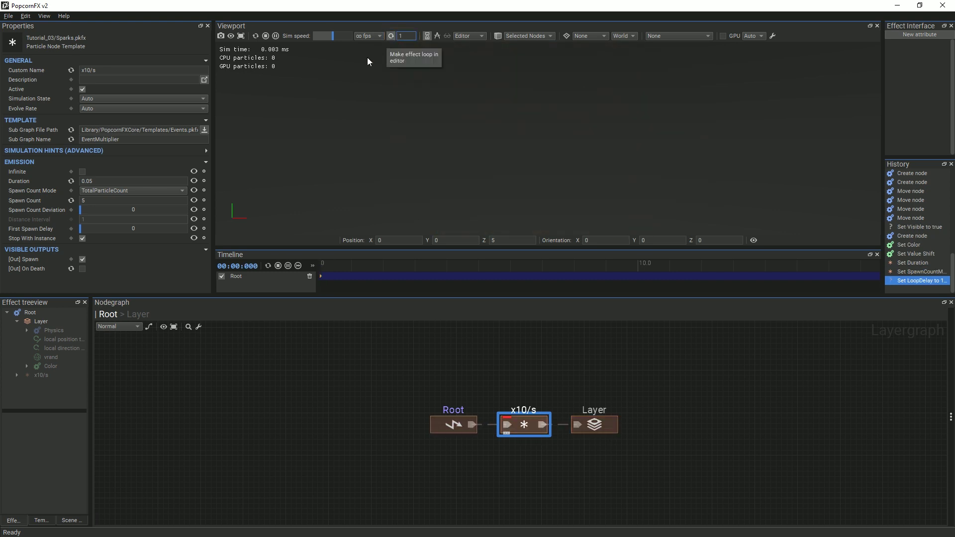
pyautogui.click(313, 178)
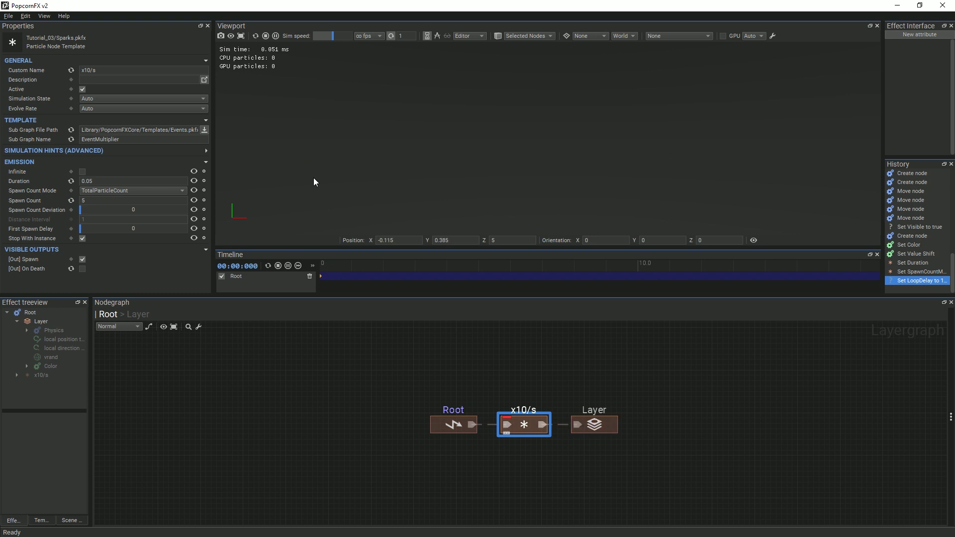
pyautogui.click(322, 199)
pyautogui.click(566, 36)
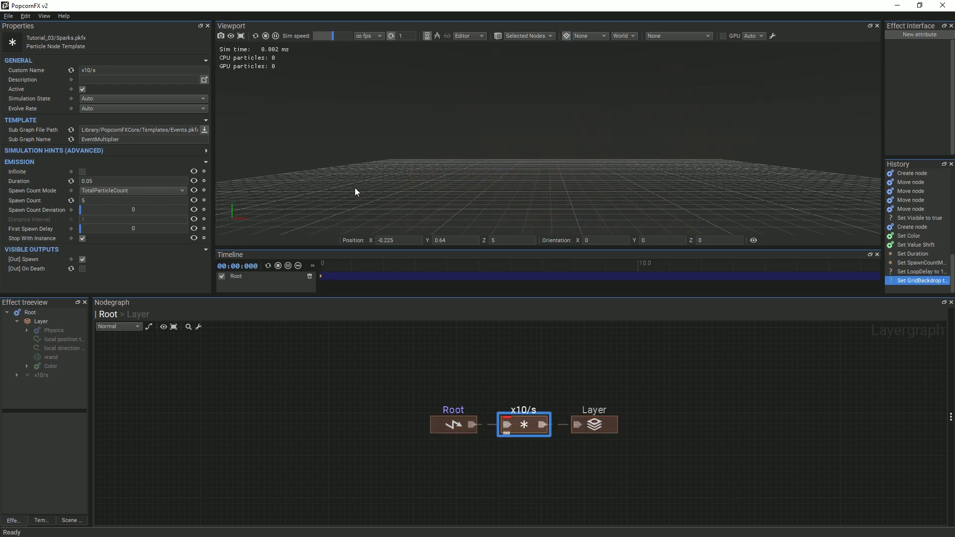
pyautogui.press('space')
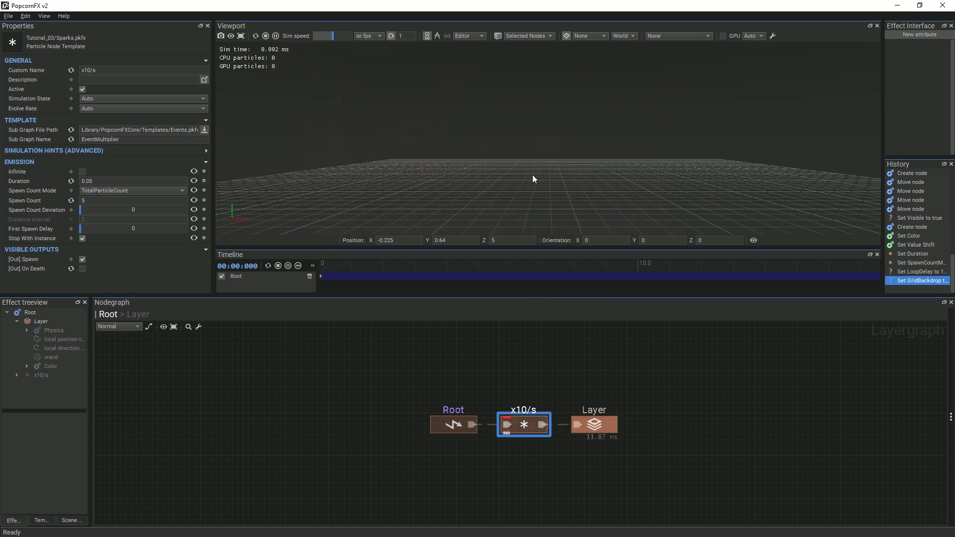
# Step: Fire a new spark burst, then pan, zoom and orbit to view it from above the grid
pyautogui.click(552, 188)
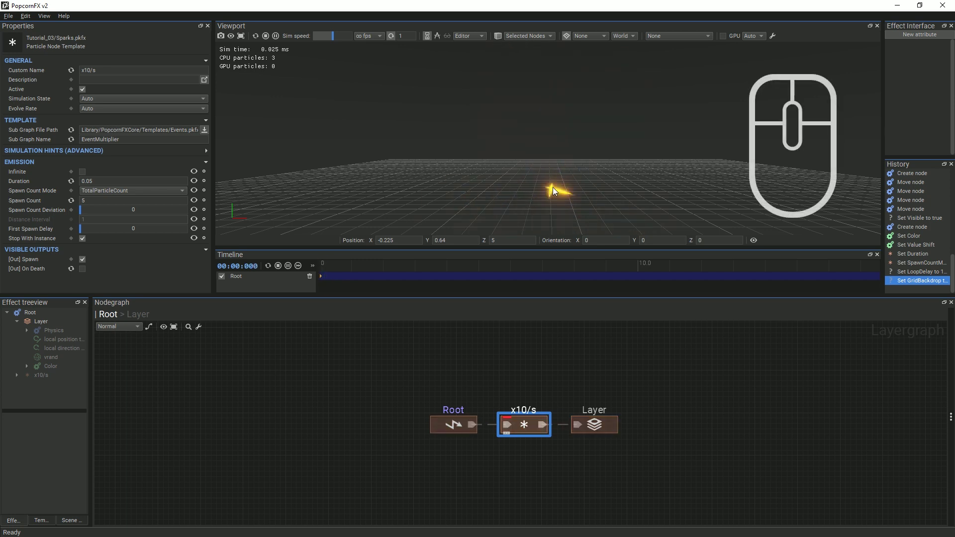
pyautogui.moveTo(596, 181); pyautogui.dragTo(617, 167, button='middle')
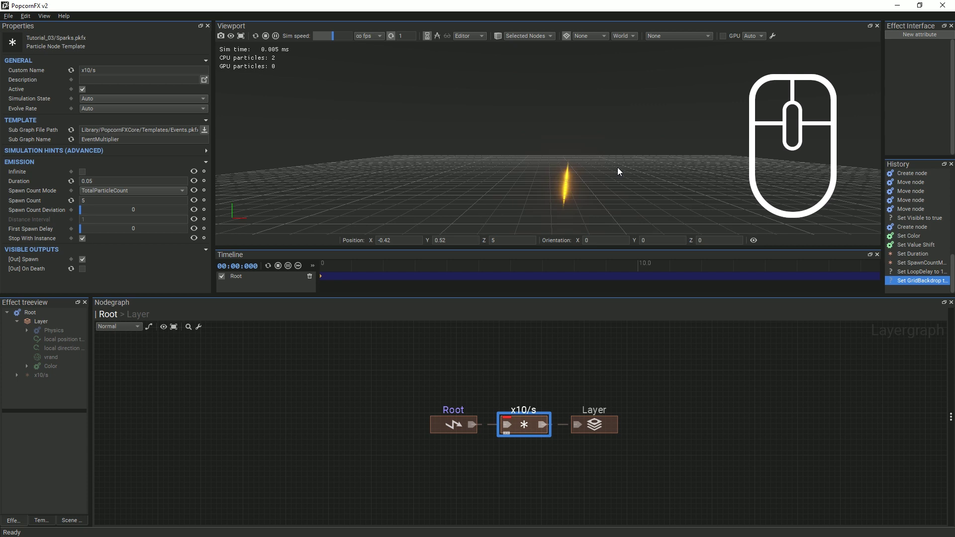
pyautogui.scroll(-5, 556, 117)
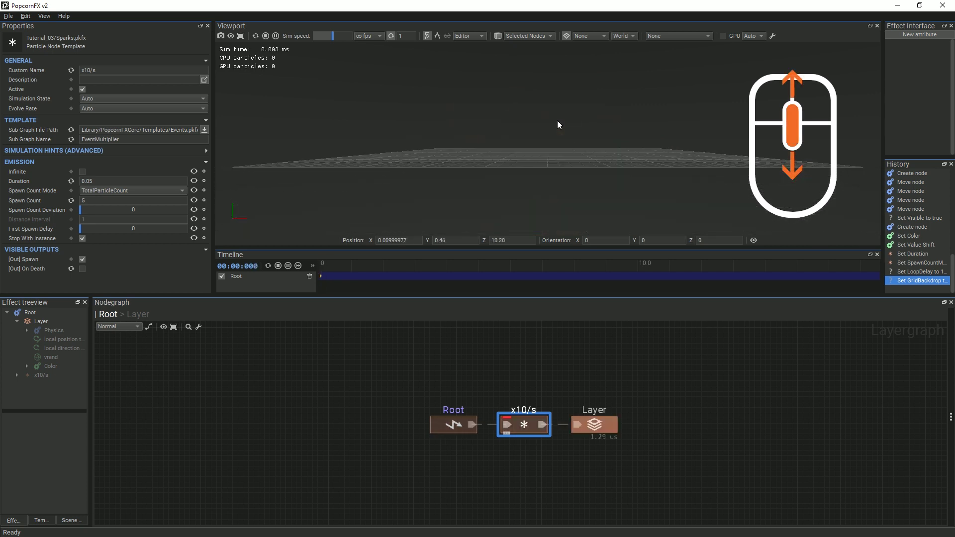
pyautogui.scroll(1, 557, 121)
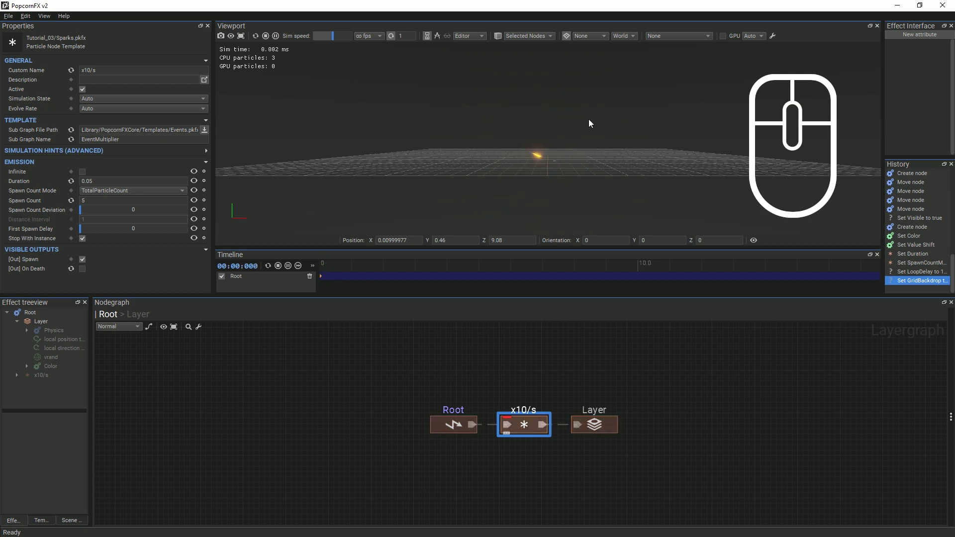
pyautogui.keyDown('alt'); pyautogui.moveTo(593, 116); pyautogui.dragTo(661, 112); pyautogui.keyUp('alt')
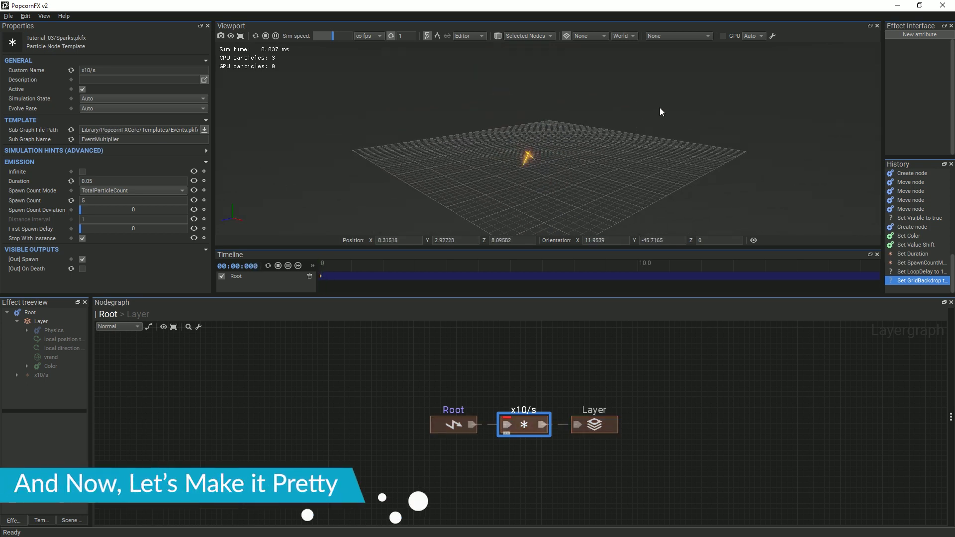
# Step: Set the x10/s emitter's Spawn Count to 100
pyautogui.scroll(1, 629, 119)
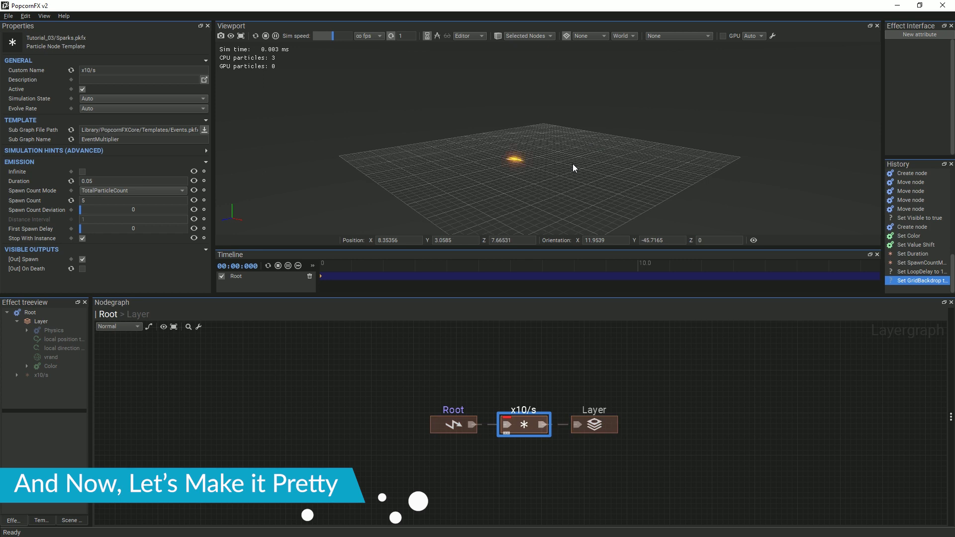
pyautogui.keyDown('alt'); pyautogui.moveTo(572, 164); pyautogui.dragTo(583, 145, button='middle'); pyautogui.keyUp('alt')
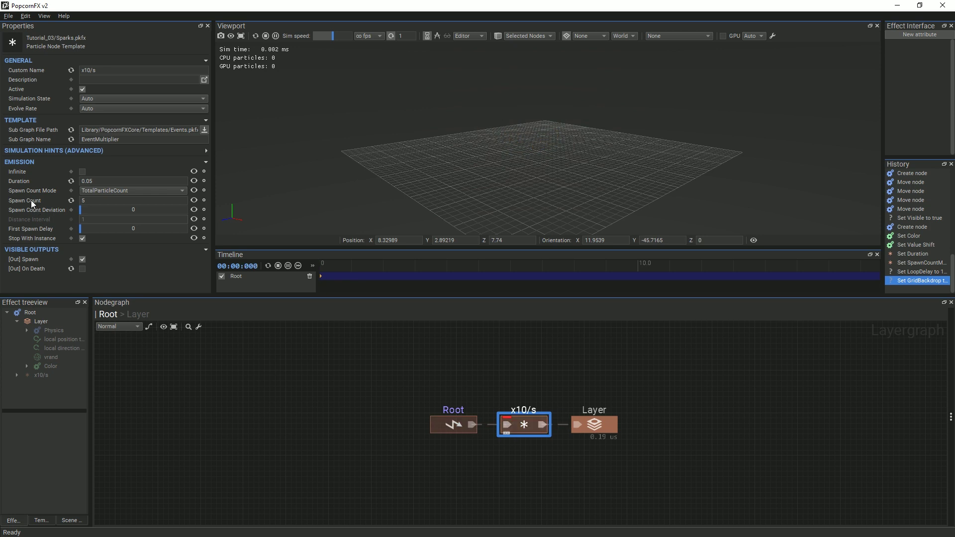
pyautogui.click(108, 203)
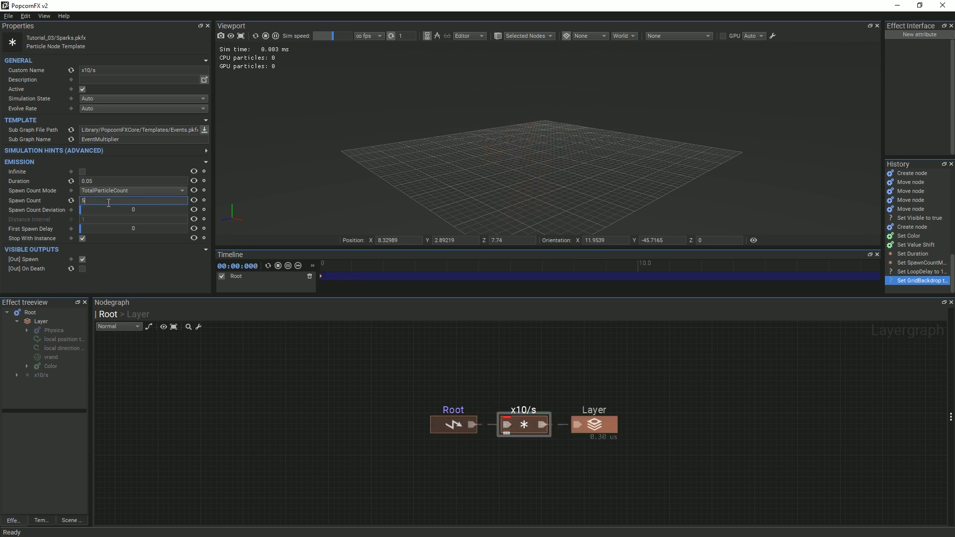
pyautogui.write('100')
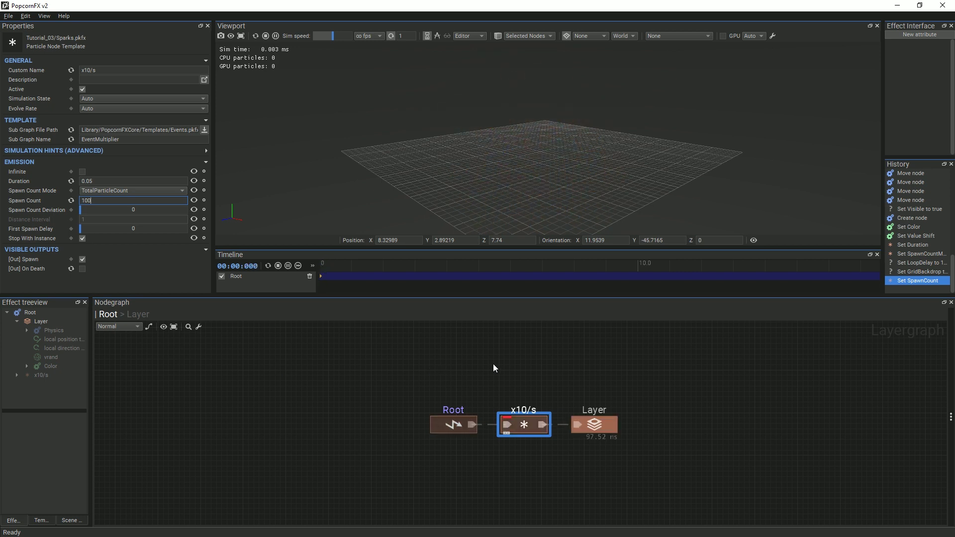
# Step: Inside the Layer graph, set the two lifetime constants to 0.3 and 1
pyautogui.click(599, 427)
pyautogui.doubleClick(598, 428)
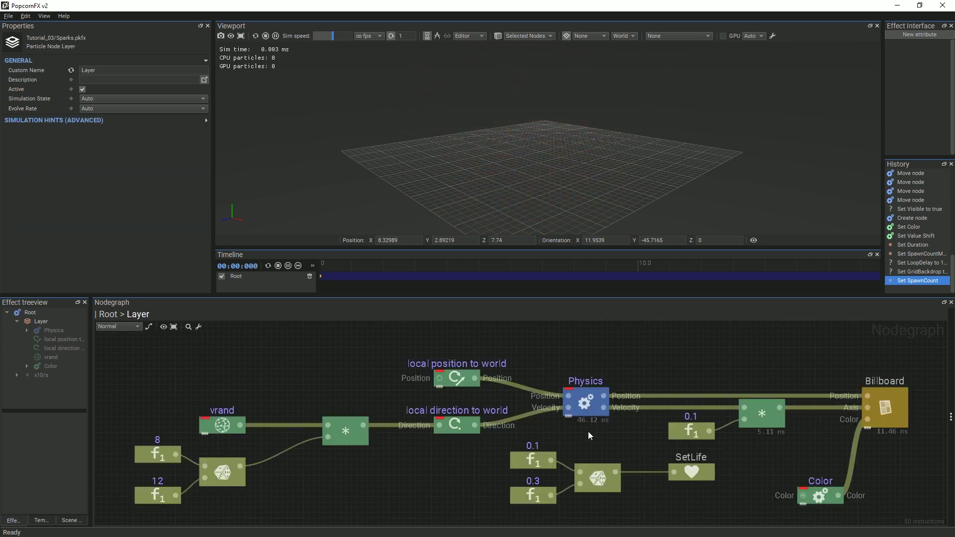
pyautogui.click(537, 463)
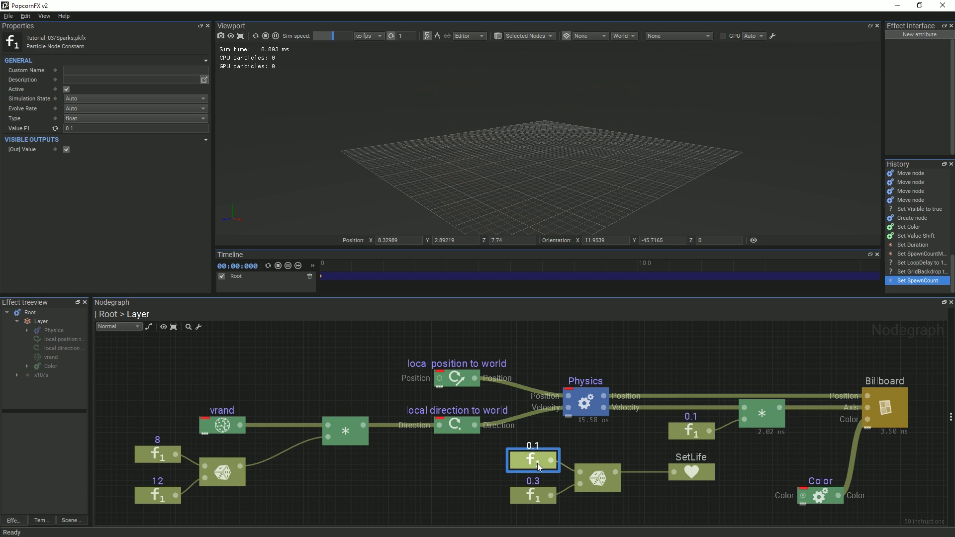
pyautogui.click(85, 129)
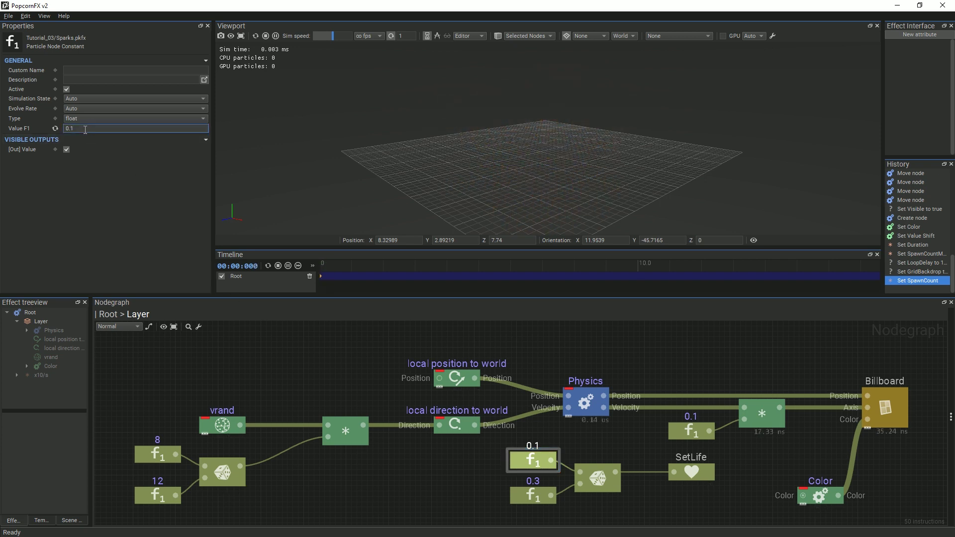
pyautogui.write('3')
pyautogui.press('Return')
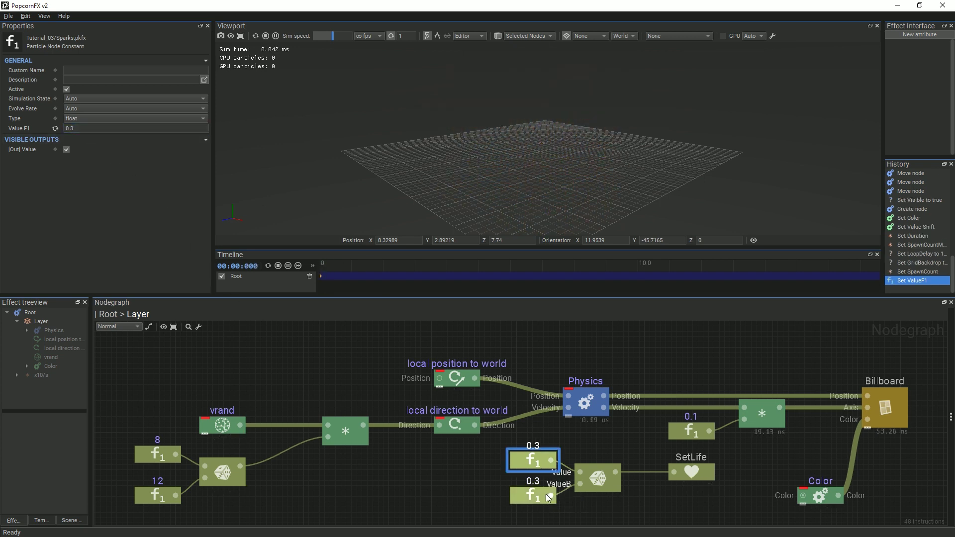
pyautogui.click(529, 495)
pyautogui.moveTo(98, 129); pyautogui.dragTo(61, 128)
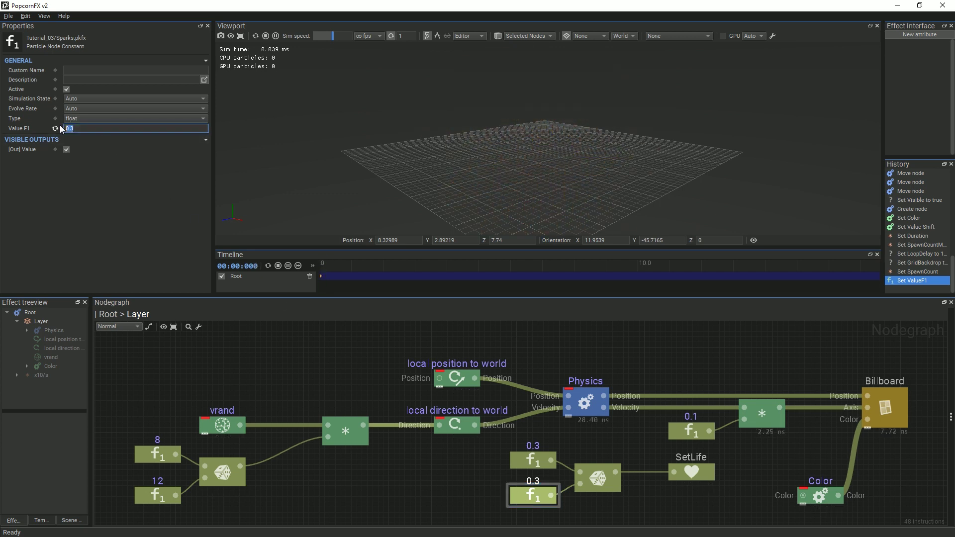
pyautogui.write('1')
pyautogui.press('Return')
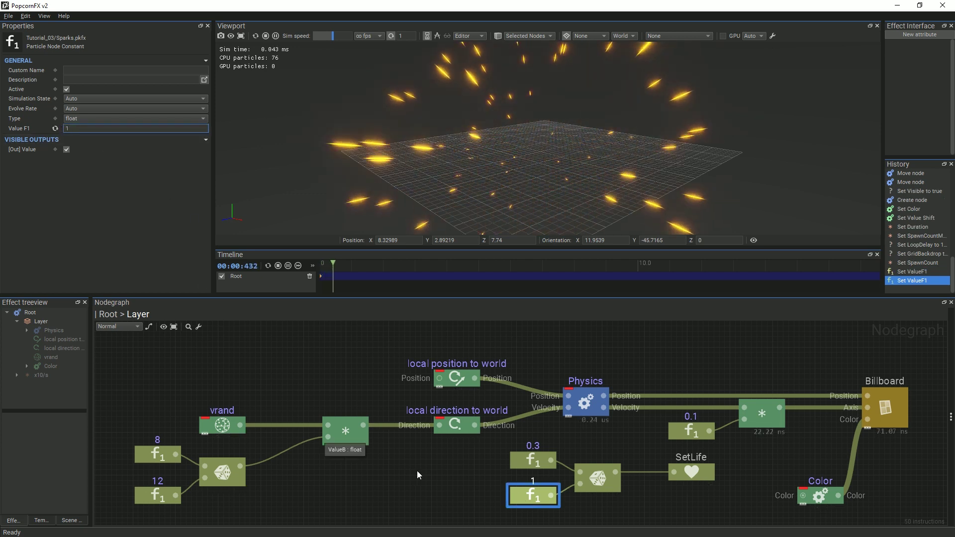
# Step: Set the Billboard size to 0.05 and delete the Color node
pyautogui.click(886, 409)
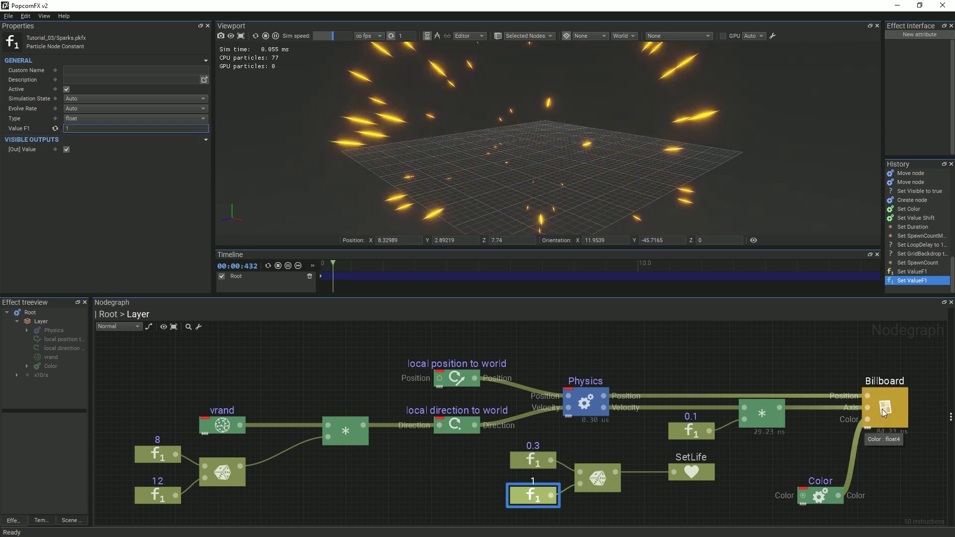
pyautogui.click(85, 118)
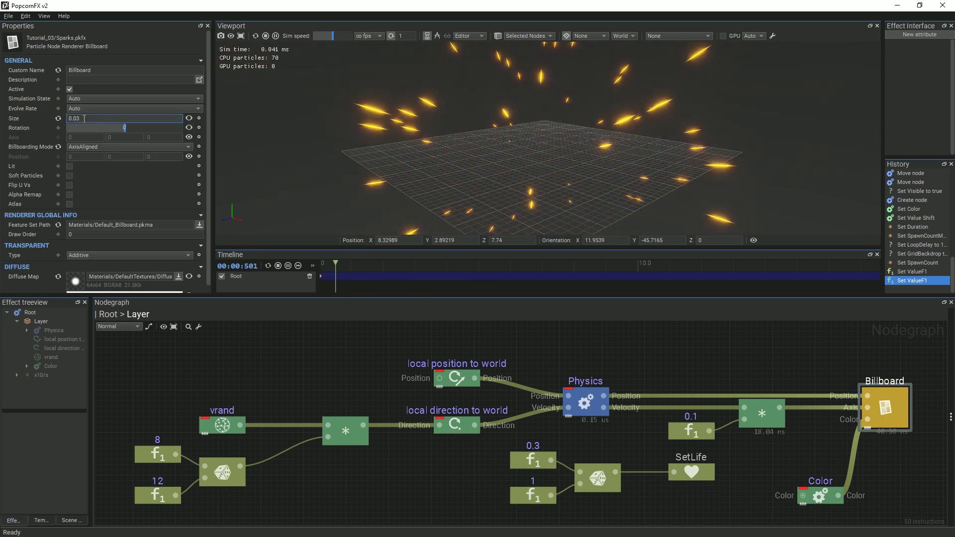
pyautogui.press('BackSpace')
pyautogui.write('5')
pyautogui.press('Return')
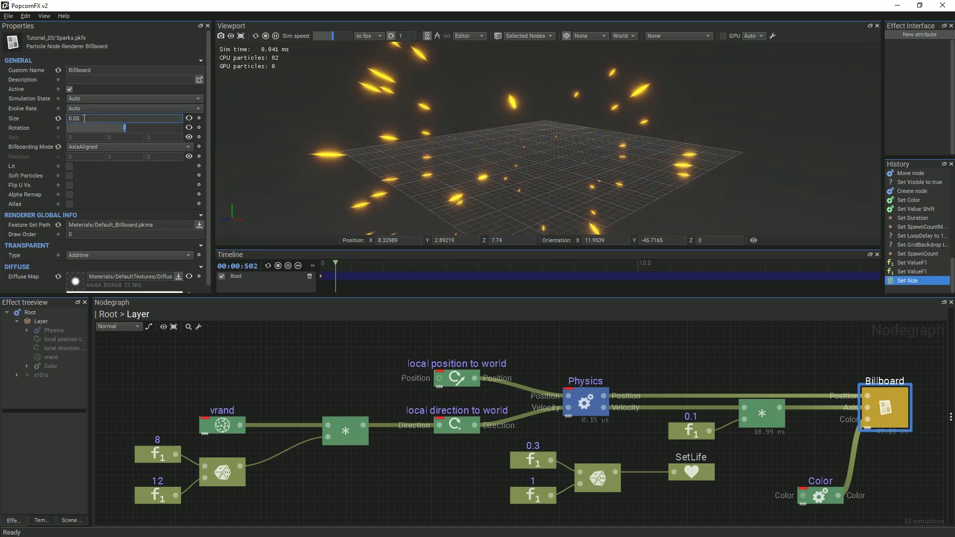
pyautogui.click(826, 495)
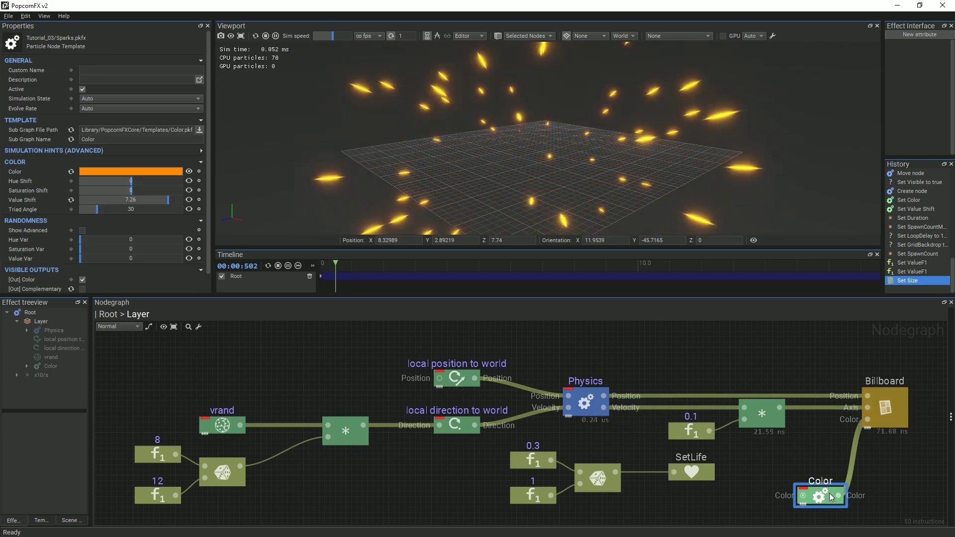
pyautogui.press('Delete')
# Step: Wire a CurveOverTime node into Billboard Color, feed it a new Curve node, and open that curve
pyautogui.moveTo(863, 427); pyautogui.dragTo(847, 466)
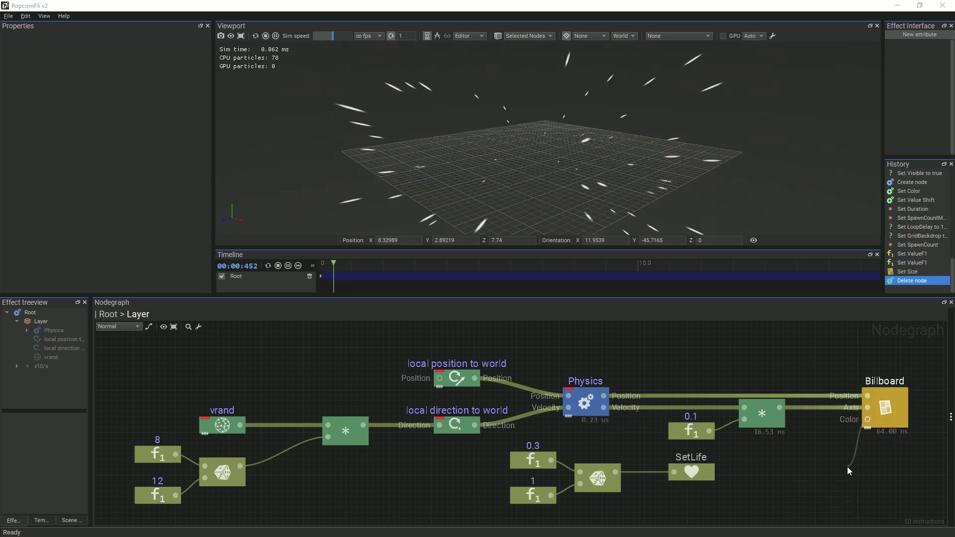
pyautogui.write('c')
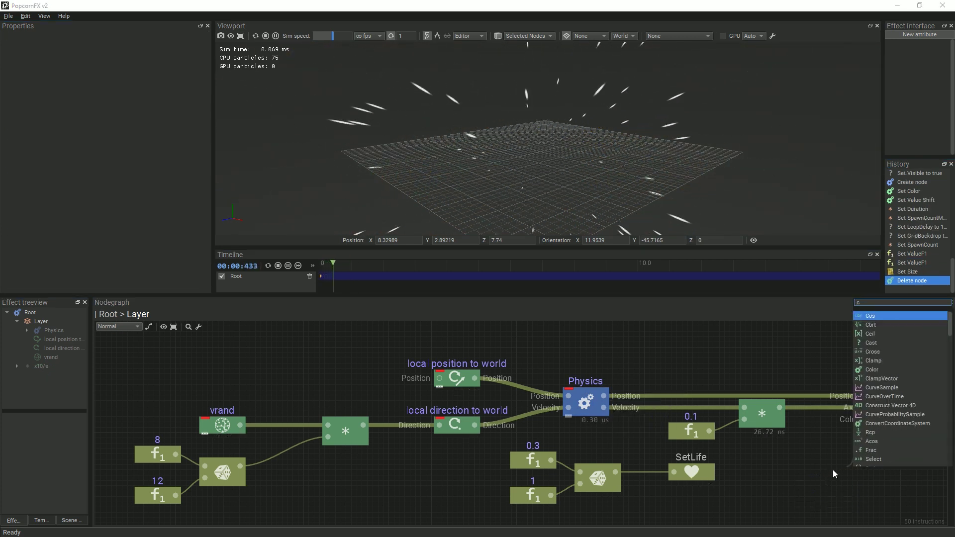
pyautogui.write('u')
pyautogui.click(882, 326)
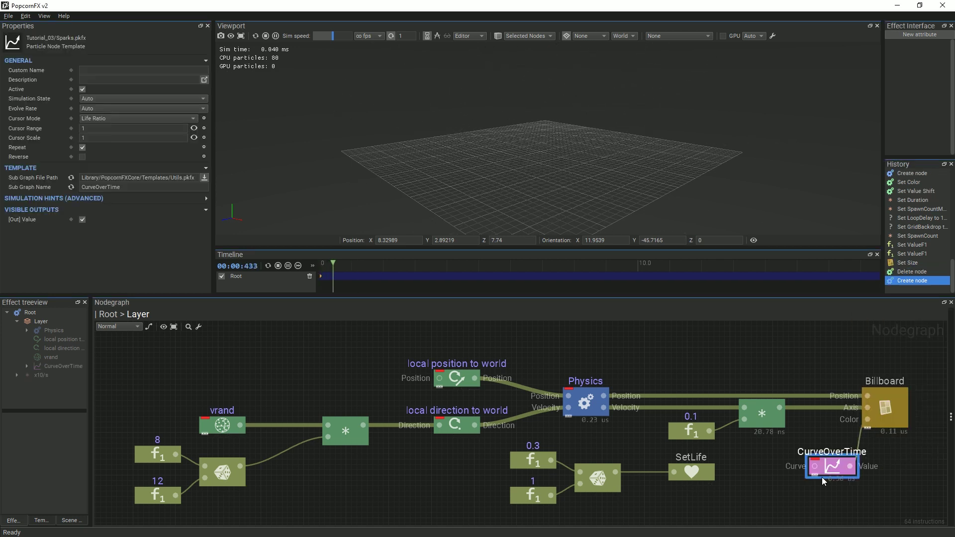
pyautogui.moveTo(764, 473); pyautogui.dragTo(764, 473)
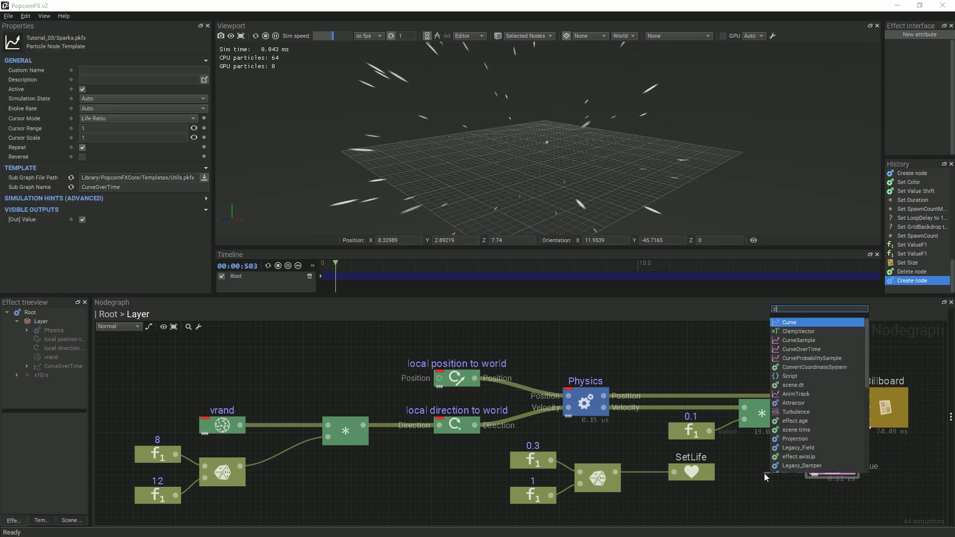
pyautogui.write('curve')
pyautogui.click(796, 322)
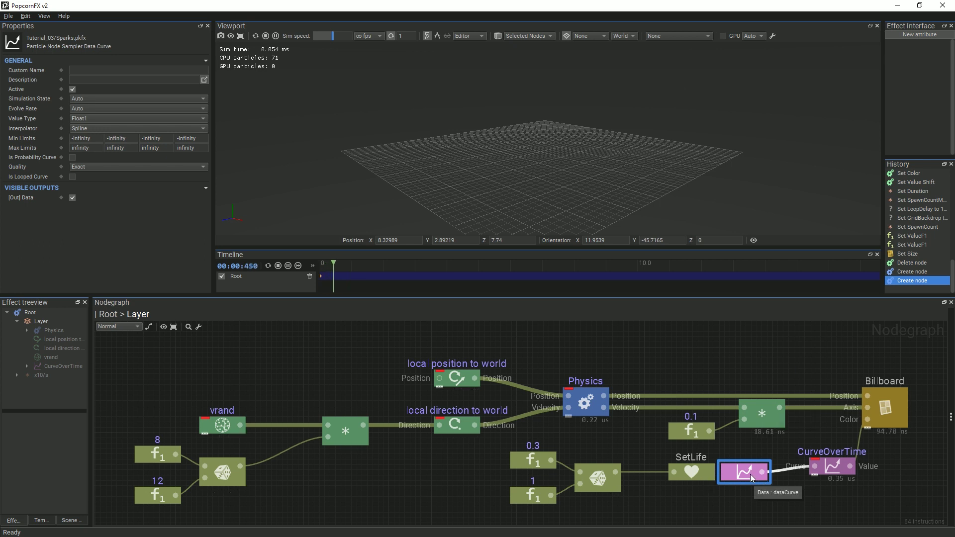
pyautogui.doubleClick(737, 471)
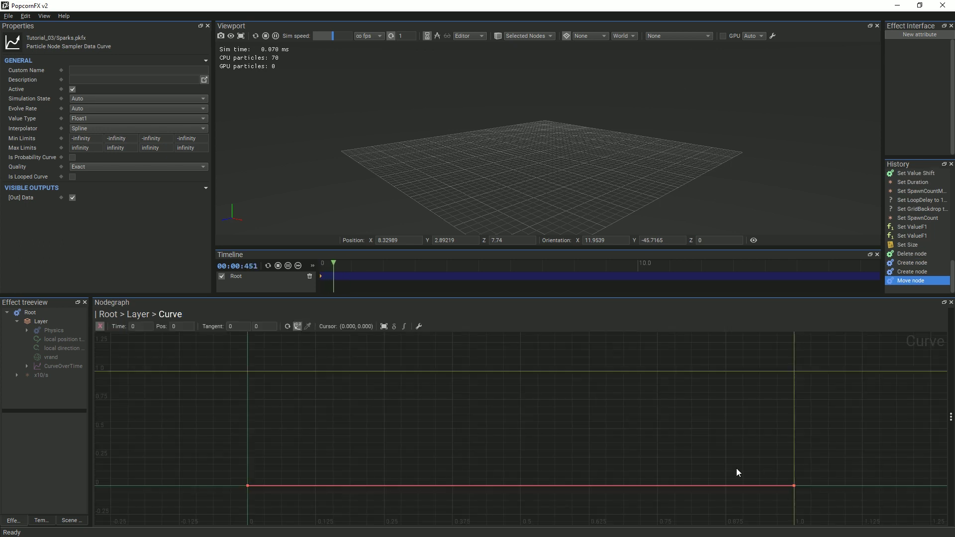
# Step: Make the curve four-dimensional and set the alpha channel's starting knot to 1
pyautogui.rightClick(194, 434)
pyautogui.moveTo(229, 450)
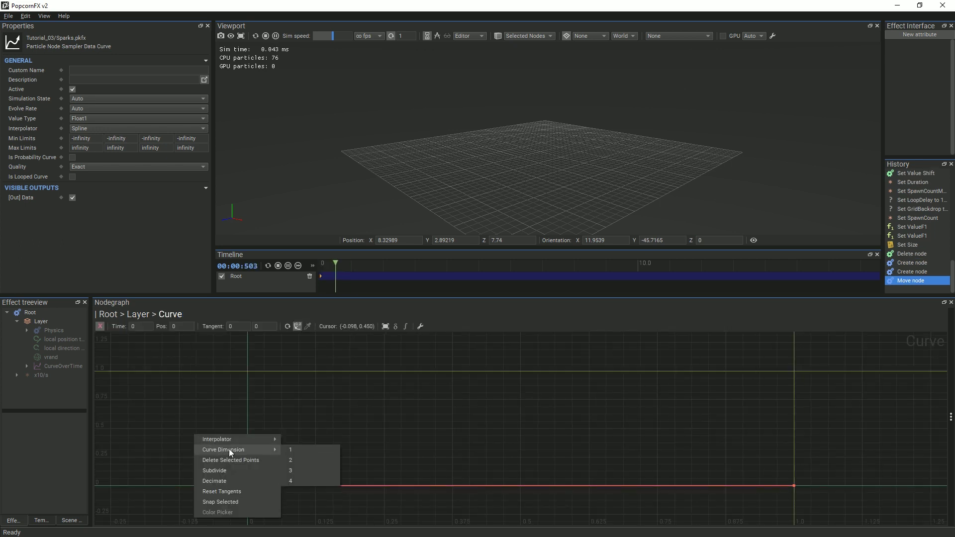
pyautogui.click(293, 481)
pyautogui.click(100, 327)
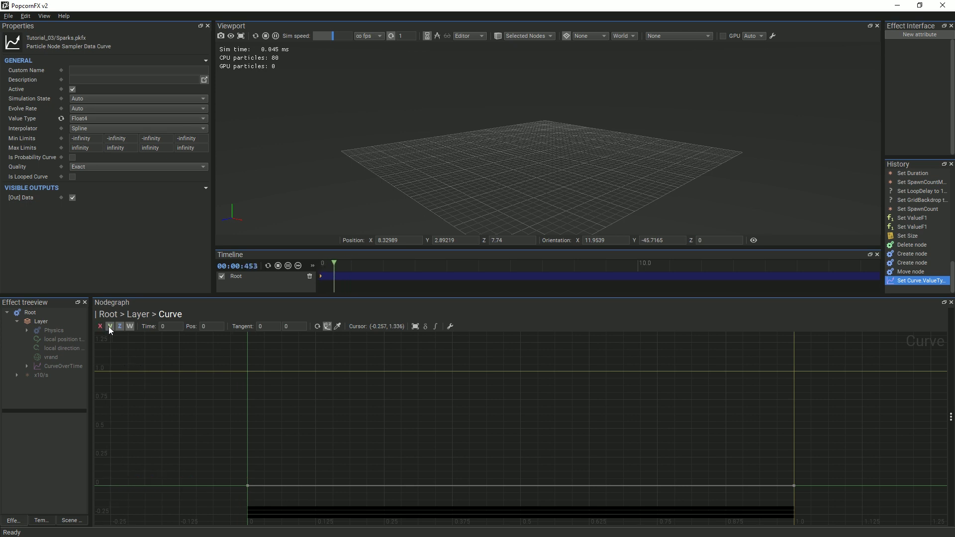
pyautogui.click(109, 326)
pyautogui.click(118, 325)
pyautogui.press('Return')
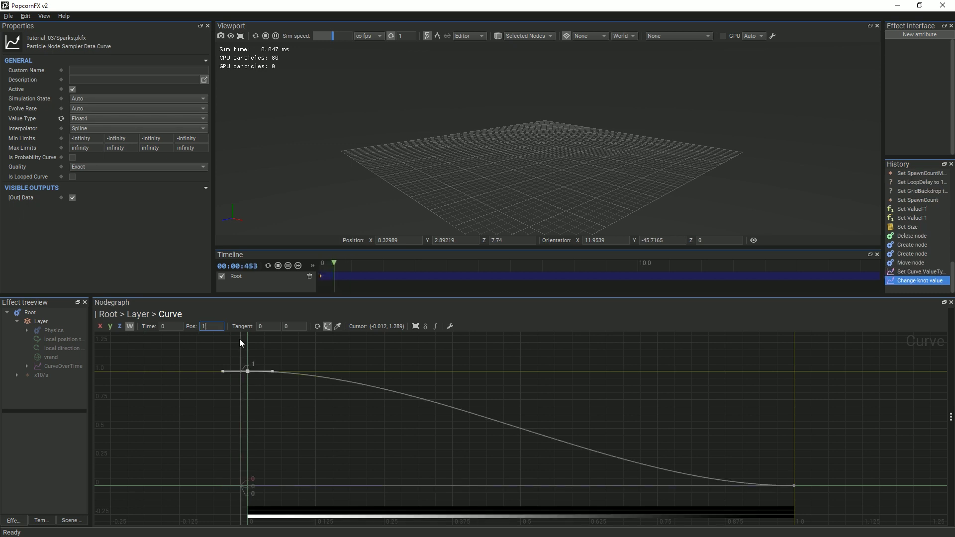
# Step: Show the X, Y and Z channels again and choose a colour for the start knots
pyautogui.click(120, 326)
pyautogui.click(110, 327)
pyautogui.click(100, 326)
pyautogui.moveTo(220, 354); pyautogui.dragTo(277, 493)
pyautogui.click(337, 326)
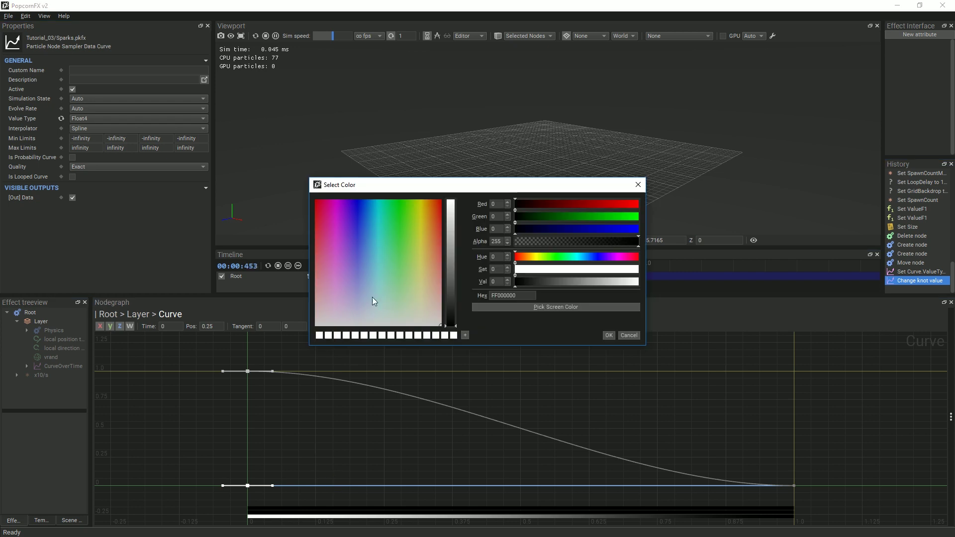
# Step: Colour the curve's start knots a vivid yellow
pyautogui.click(419, 203)
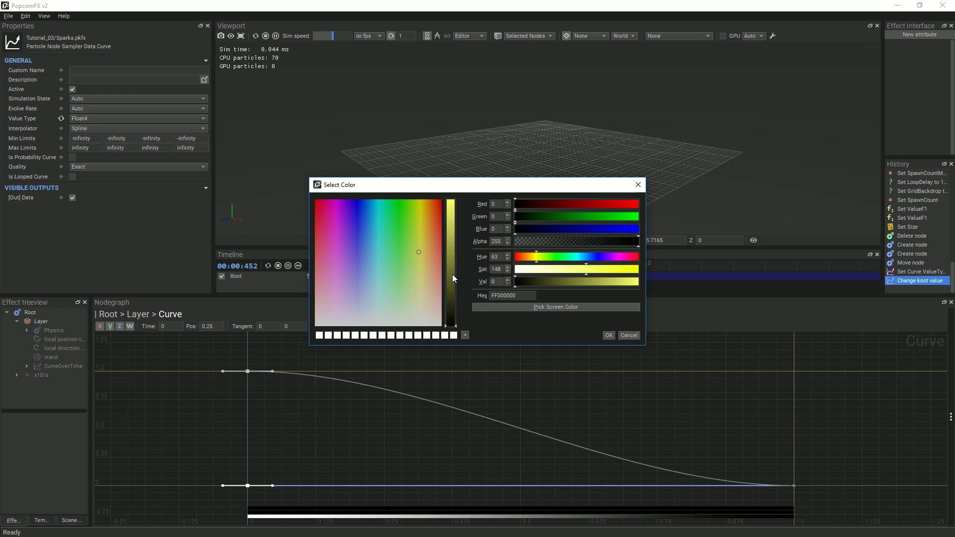
pyautogui.moveTo(452, 274); pyautogui.dragTo(449, 210)
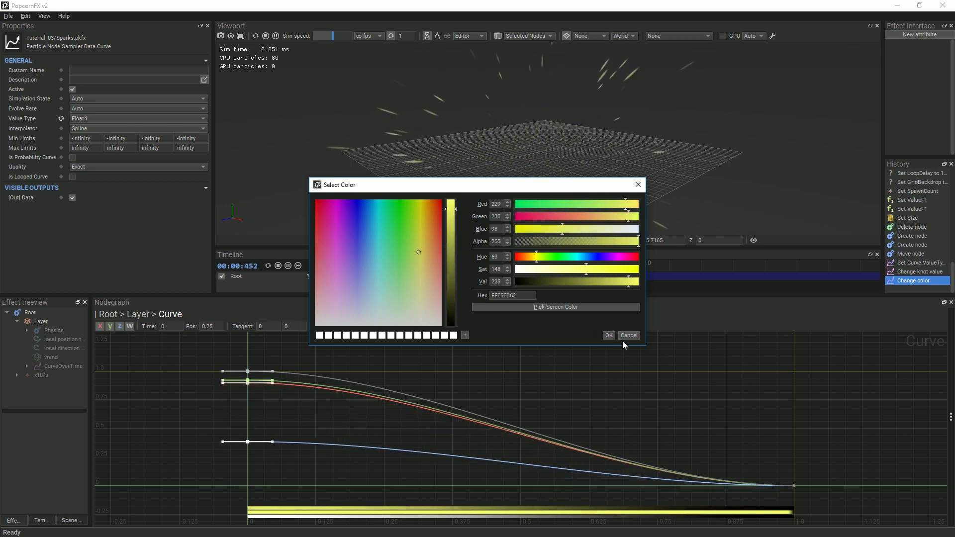
pyautogui.click(609, 335)
# Step: Colour the curve's end knots deep orange (DF4802) with alpha 0
pyautogui.moveTo(698, 425); pyautogui.dragTo(816, 499)
pyautogui.click(336, 327)
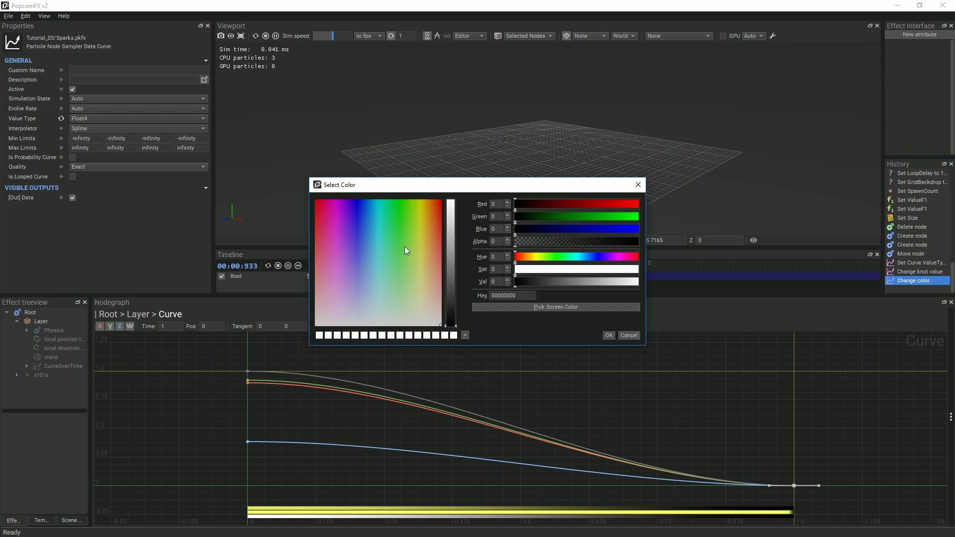
pyautogui.click(435, 201)
pyautogui.click(450, 216)
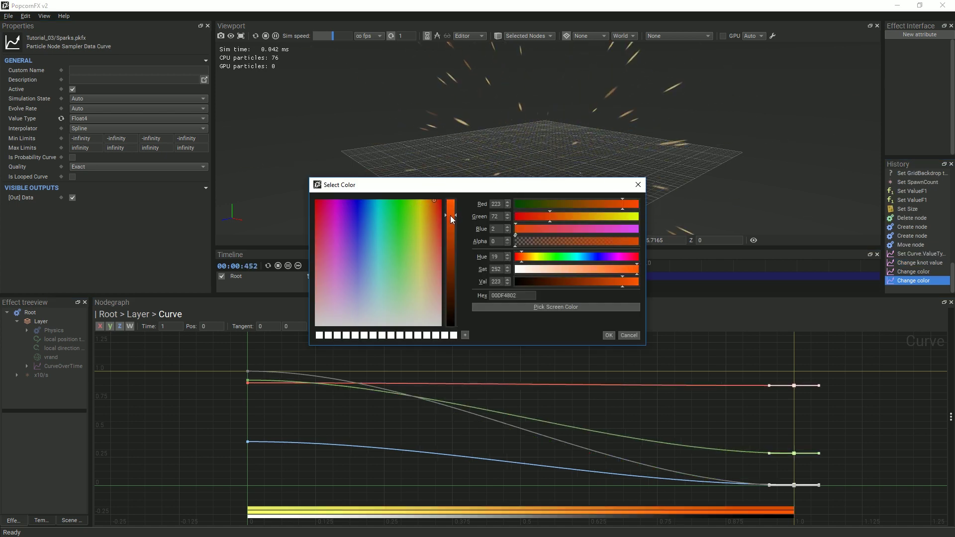
pyautogui.click(608, 336)
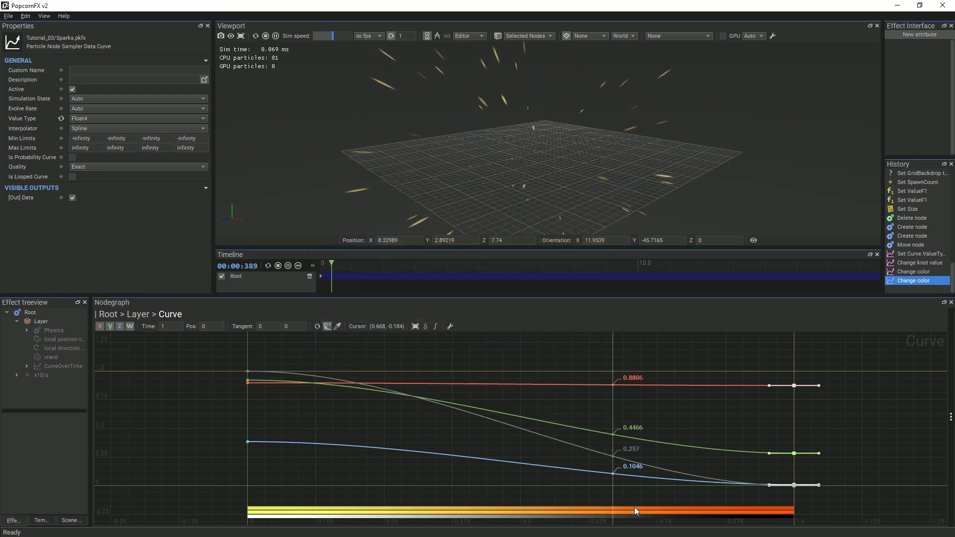